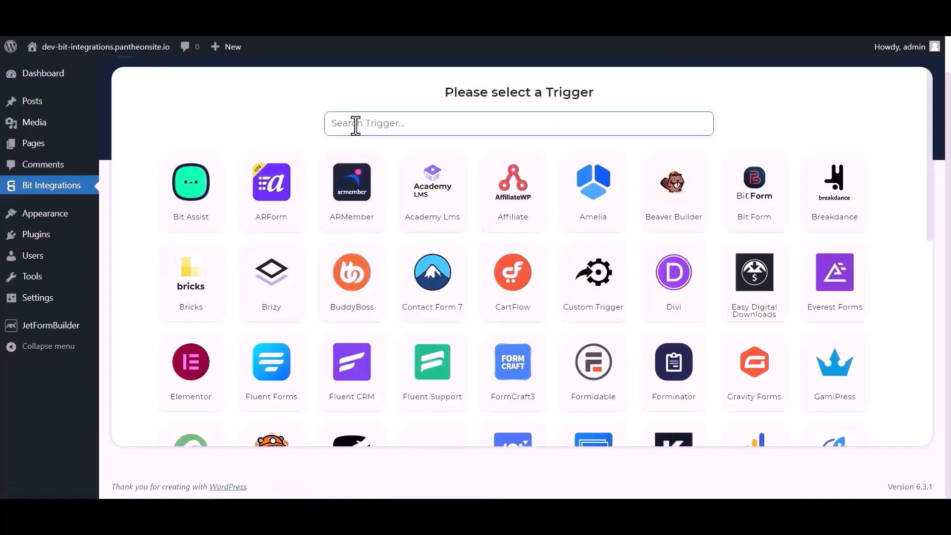
Pick JetForm Builder as the trigger, copy its webhook URL and start fetching test data.
click(355, 124)
text(jet)
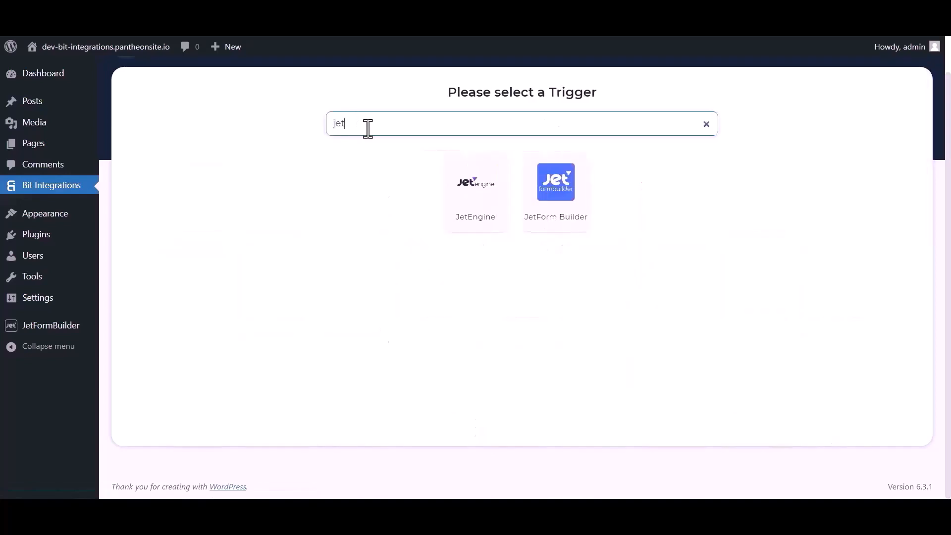
click(557, 212)
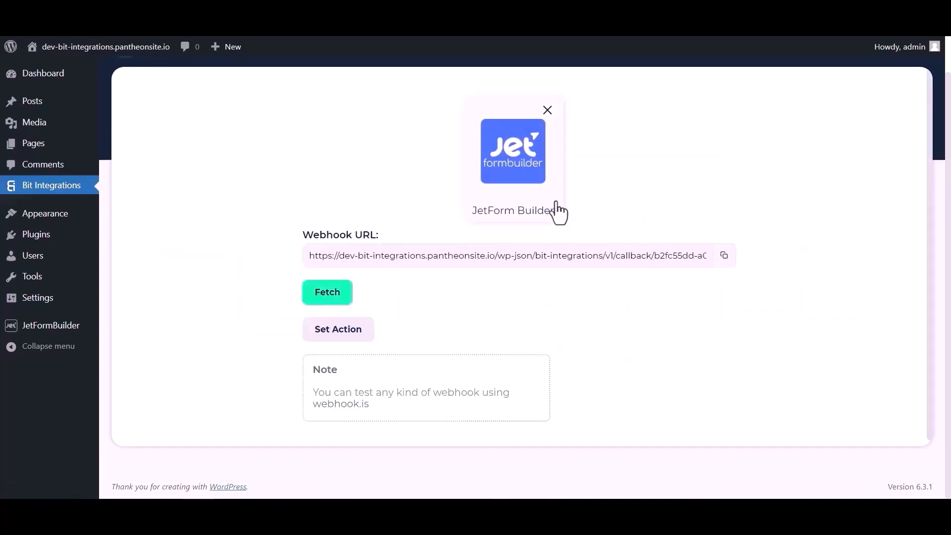
click(724, 256)
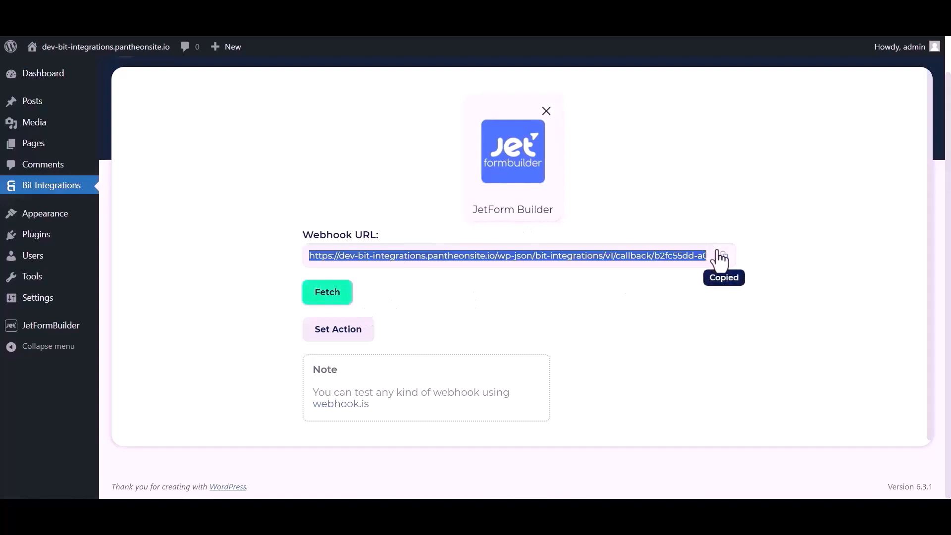
click(334, 296)
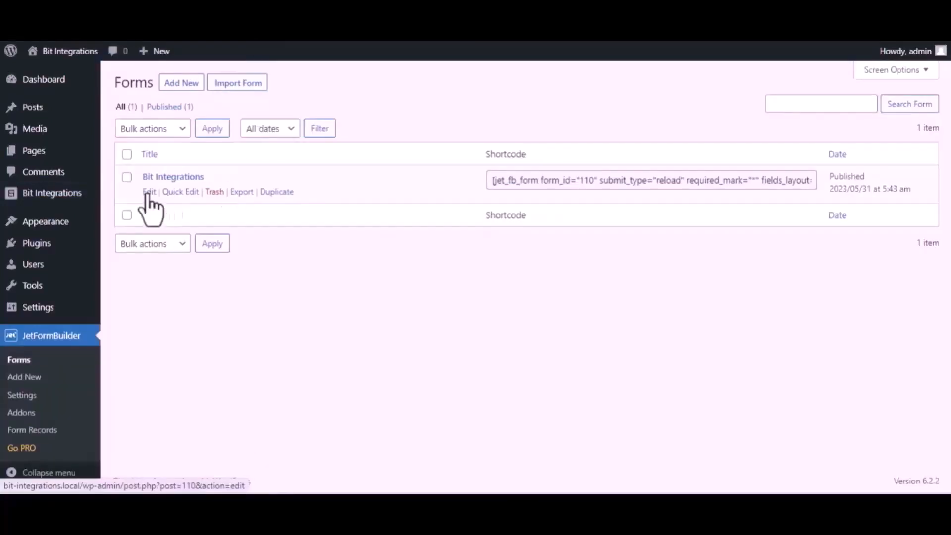
Give the Bit Integrations form a Call Webhook post-submit action with the copied URL, and update it.
click(149, 192)
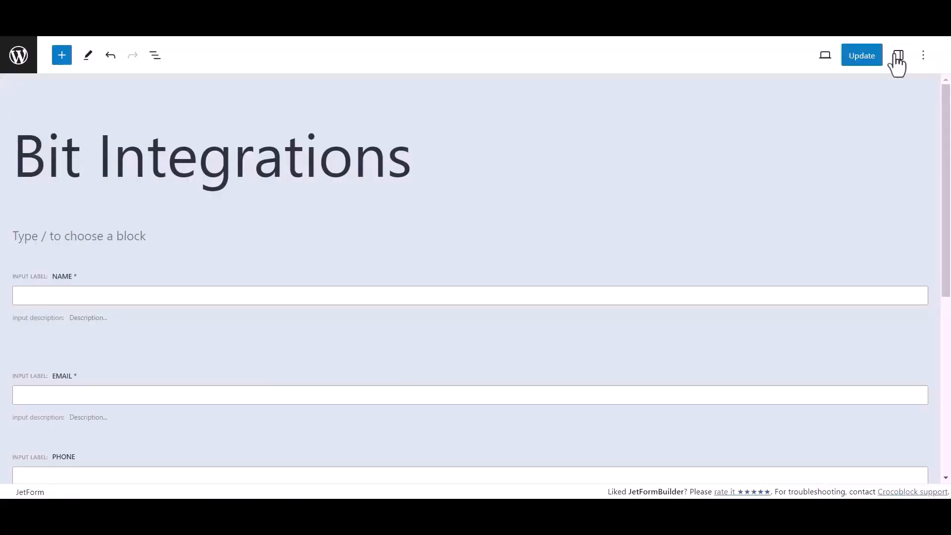
click(896, 57)
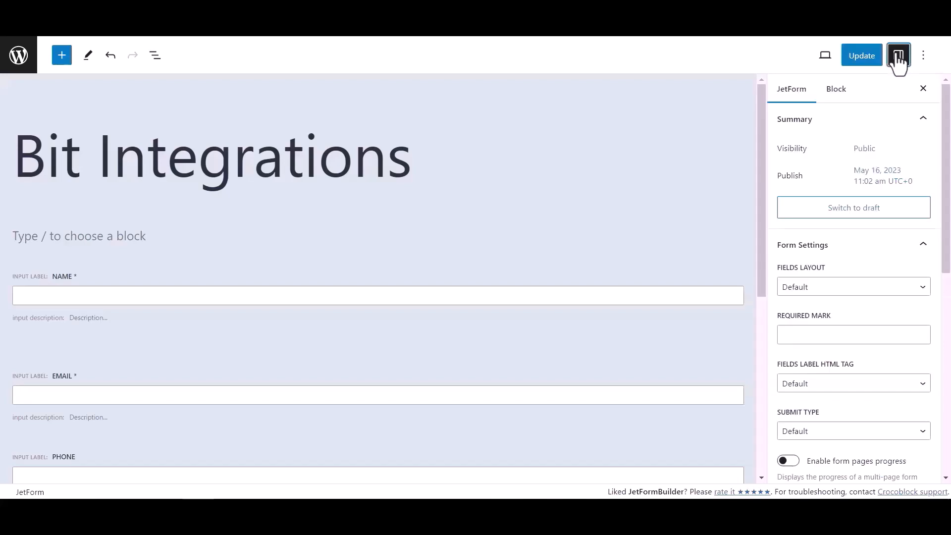
scroll(825, 275, down, 6)
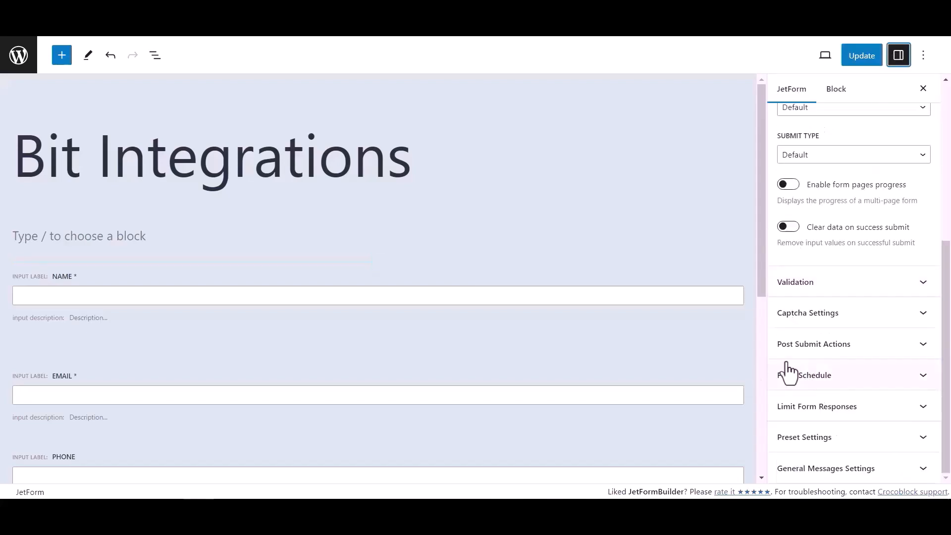
click(897, 347)
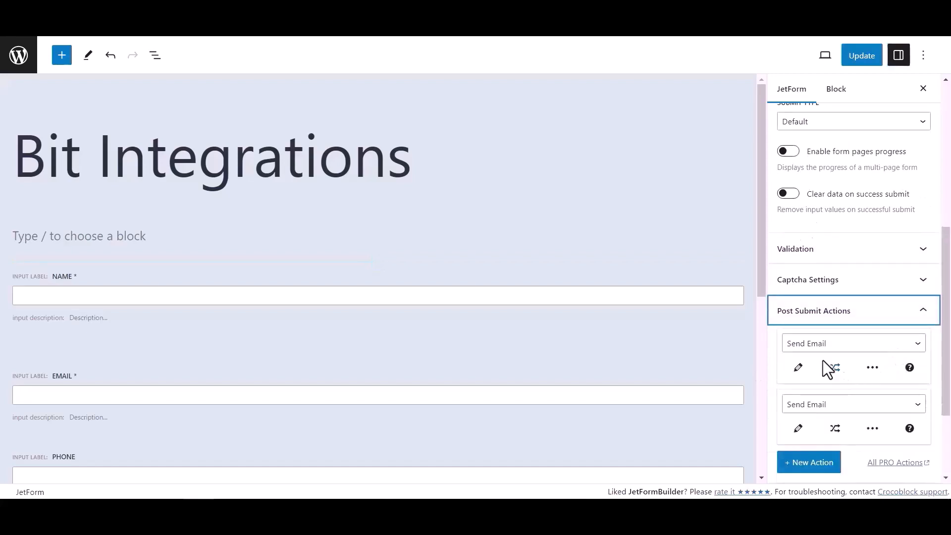
click(820, 347)
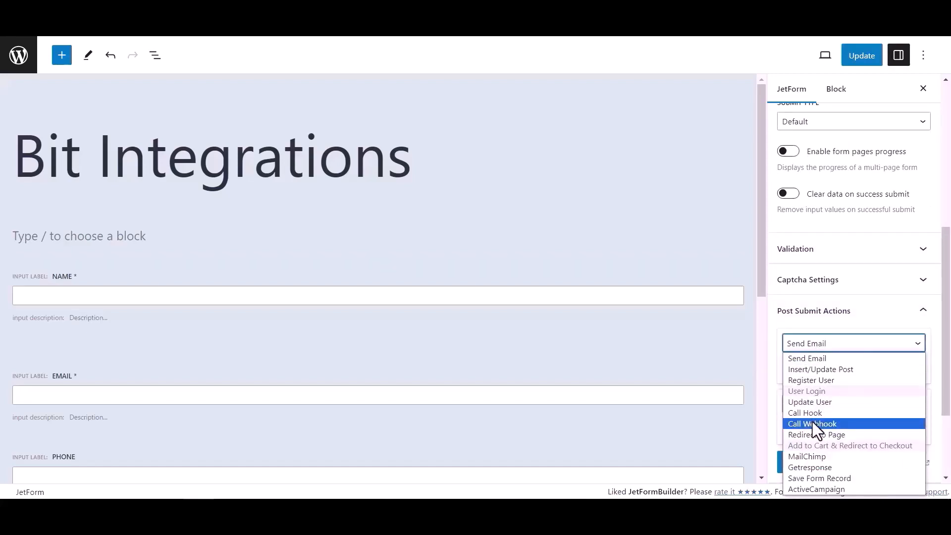
click(812, 423)
click(808, 368)
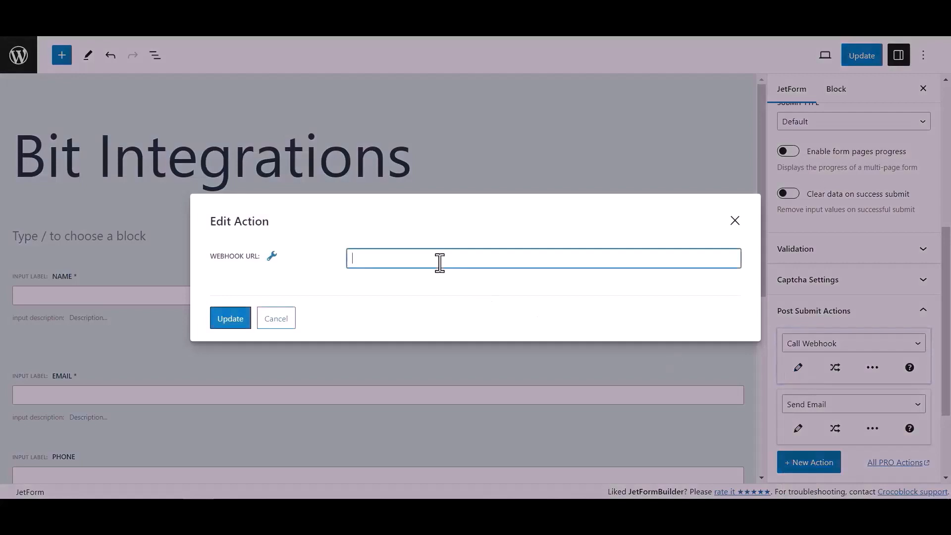
key(ctrl+v)
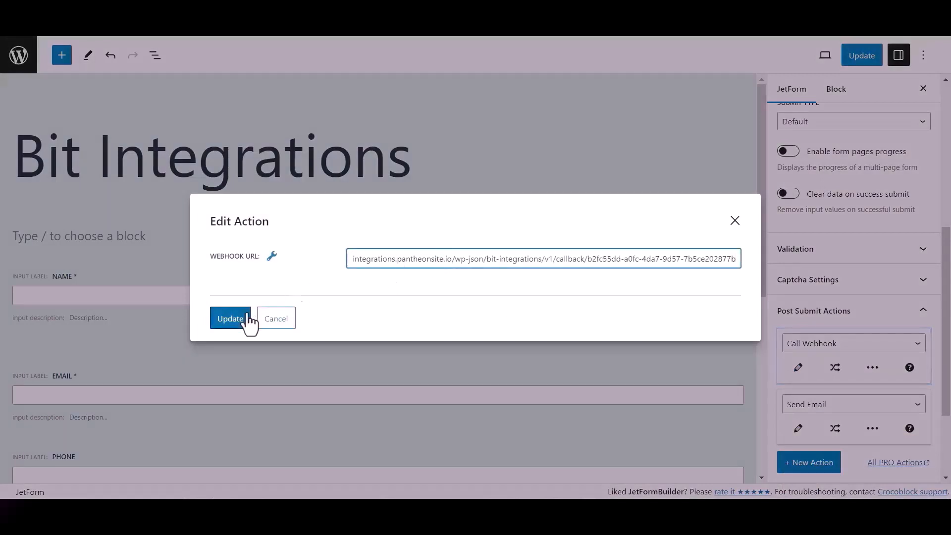
click(244, 318)
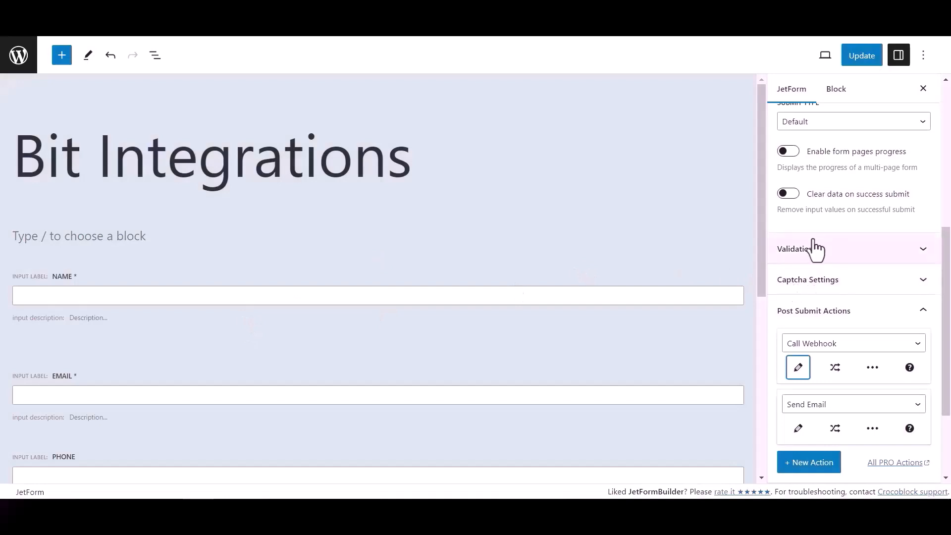
click(869, 60)
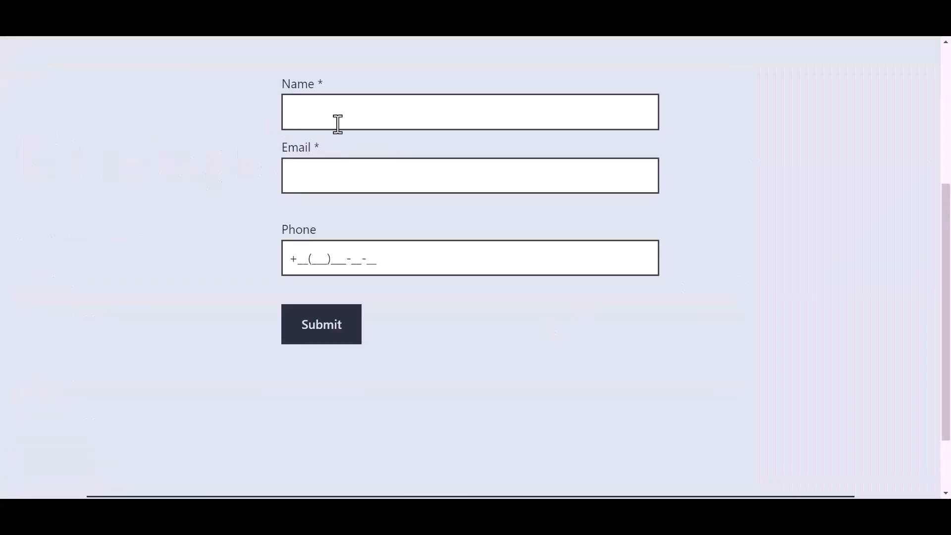
Submit the live form with name 'Bit Integrations', a support e-mail address and a phone number.
click(357, 114)
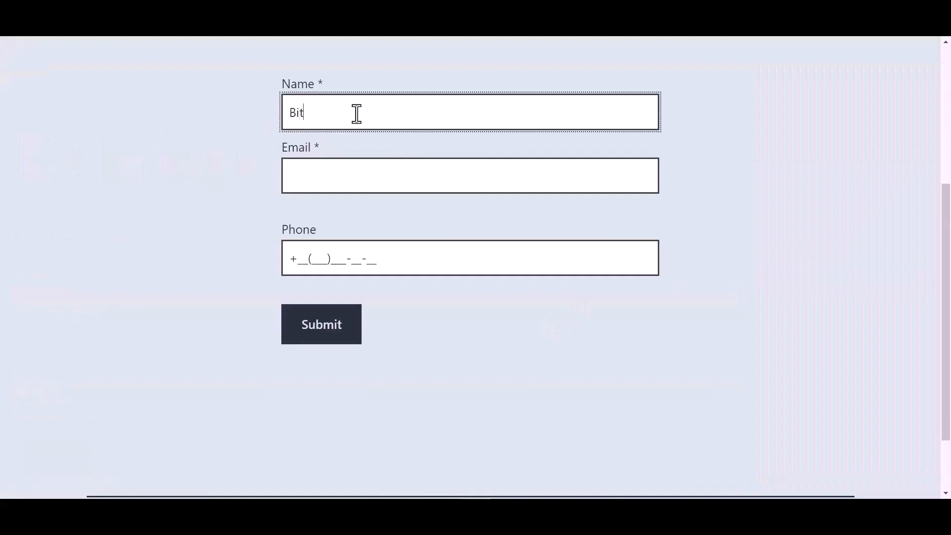
text(Bit Integrations)
key(Tab)
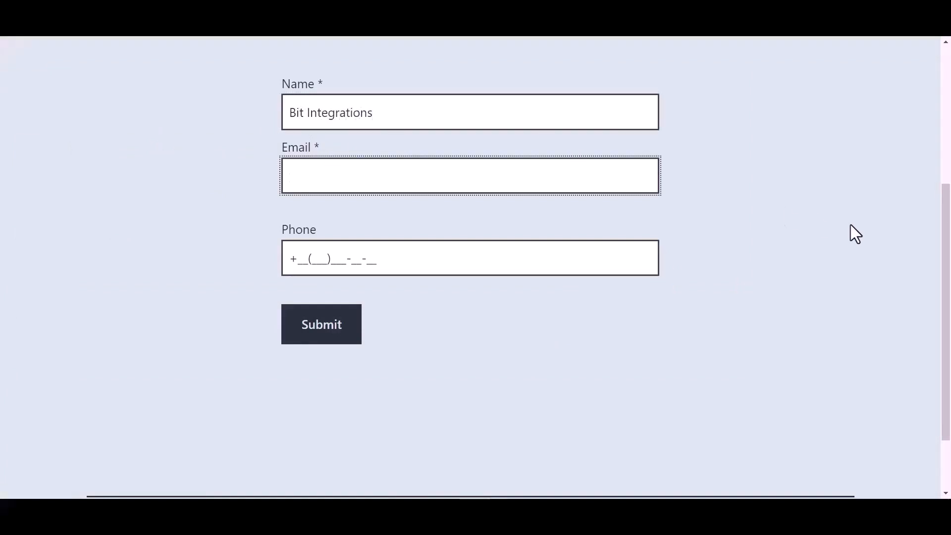
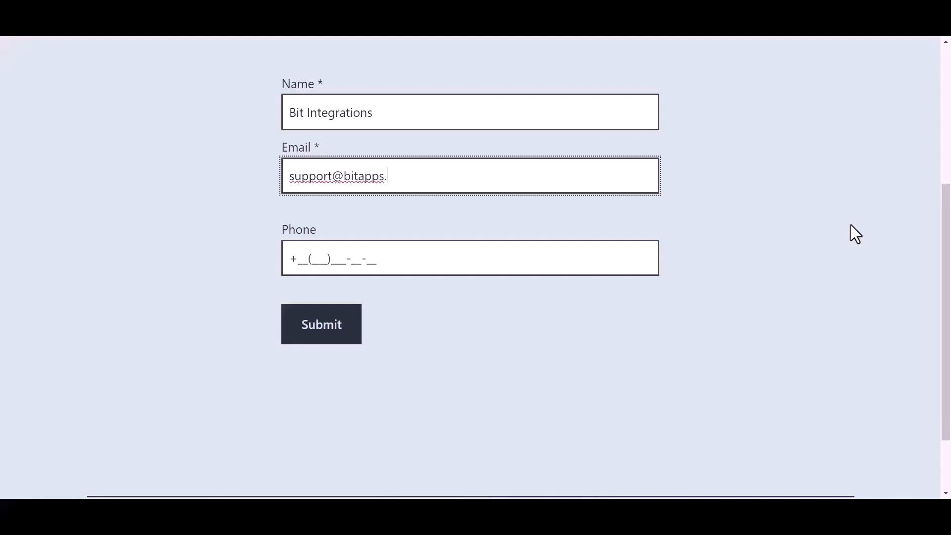
click(366, 258)
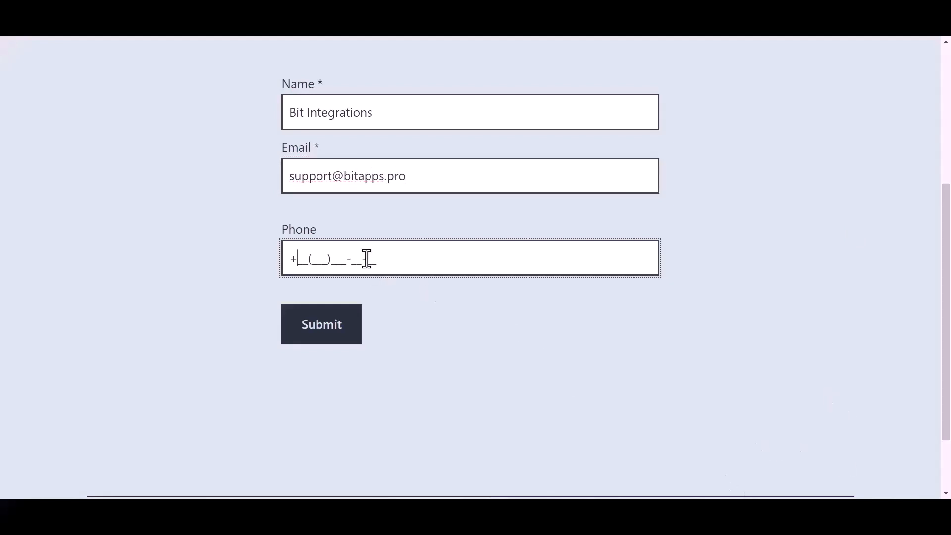
text(44(455)566-6_-__)
click(328, 336)
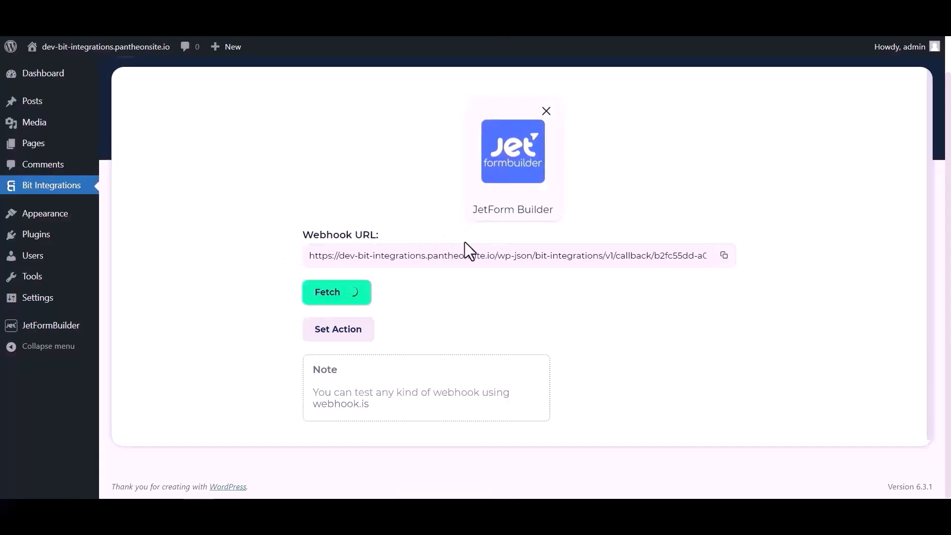
Review the fetched webhook response from the test submission and go on to the action list.
scroll(491, 301, down, 4)
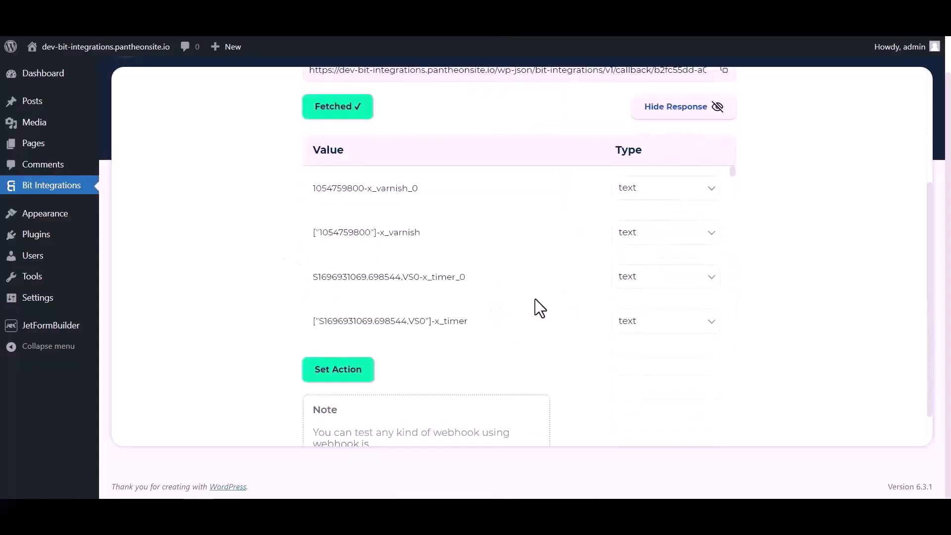
scroll(516, 199, down, 5)
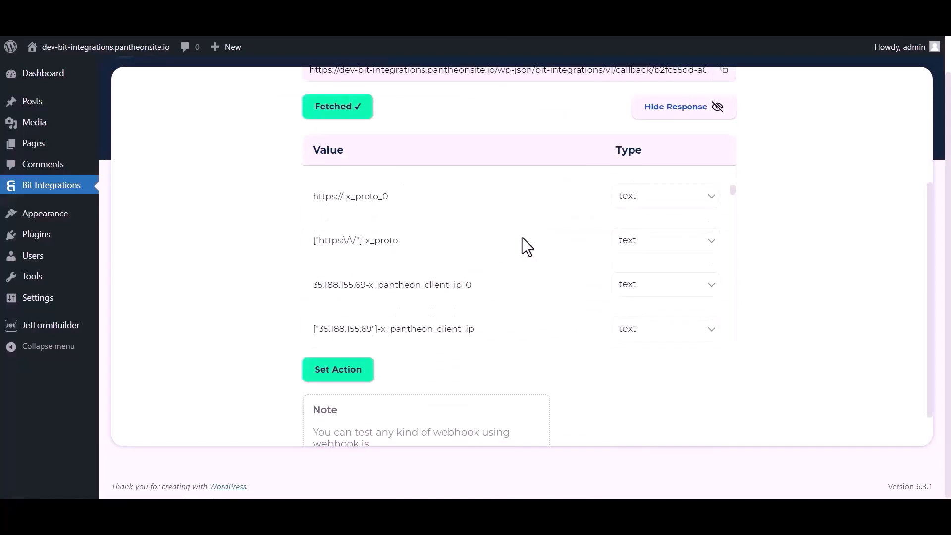
scroll(522, 237, down, 10)
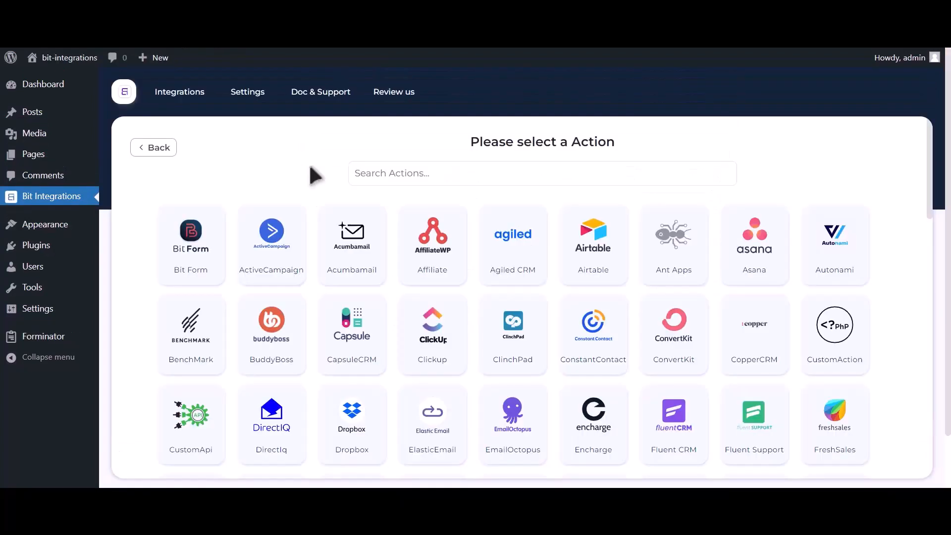
click(423, 173)
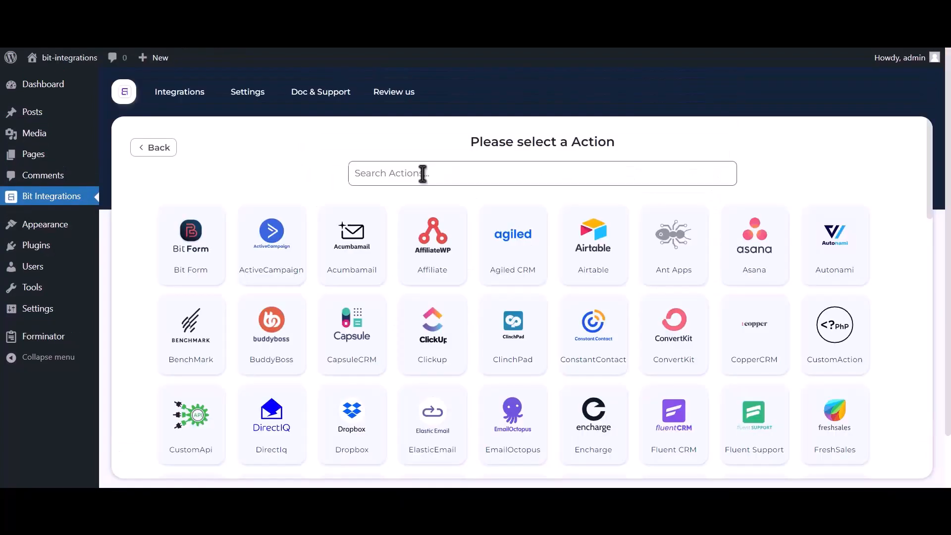
Choose Google Contacts as the action and go to the Google API Console credentials page.
text(google contacts)
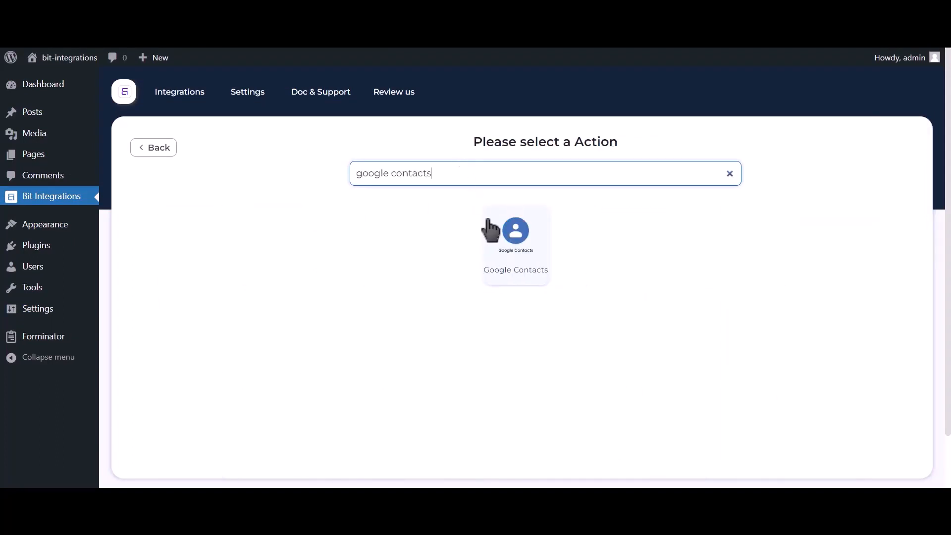
click(510, 255)
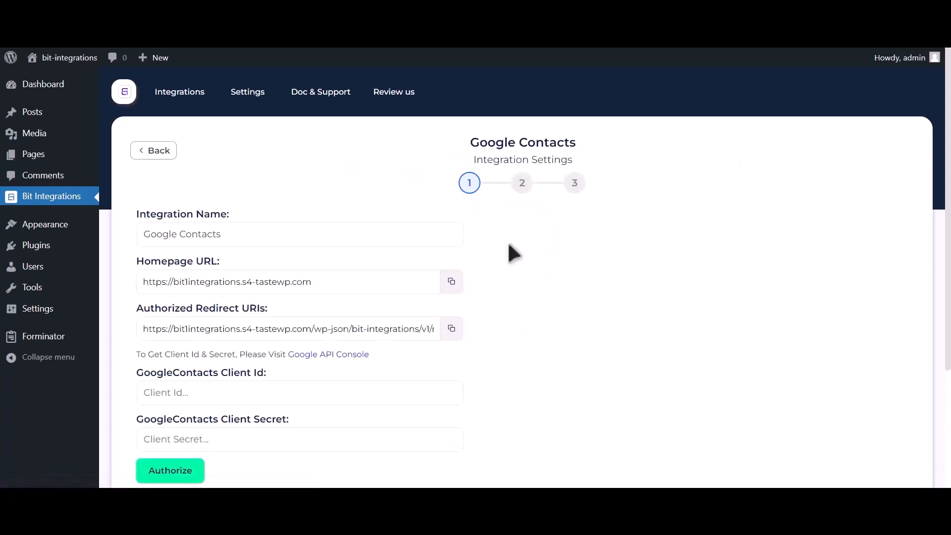
drag(137, 354, 287, 356)
click(337, 355)
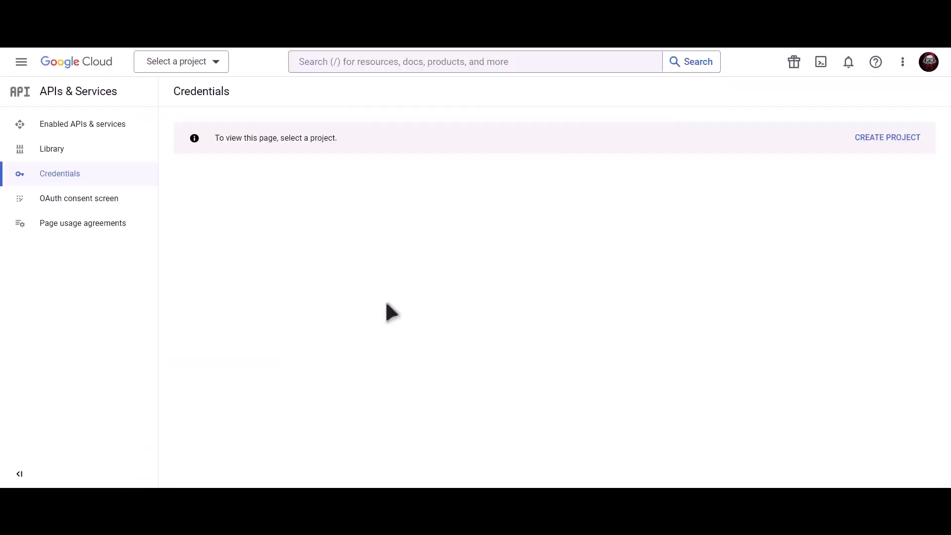
Create a new Google Cloud project named 'Bit Integrations'.
click(891, 142)
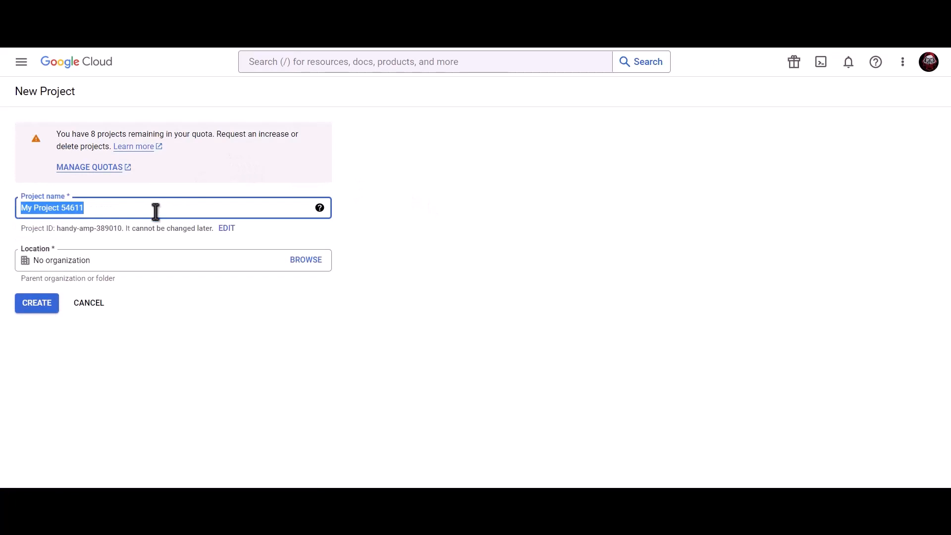
text(B)
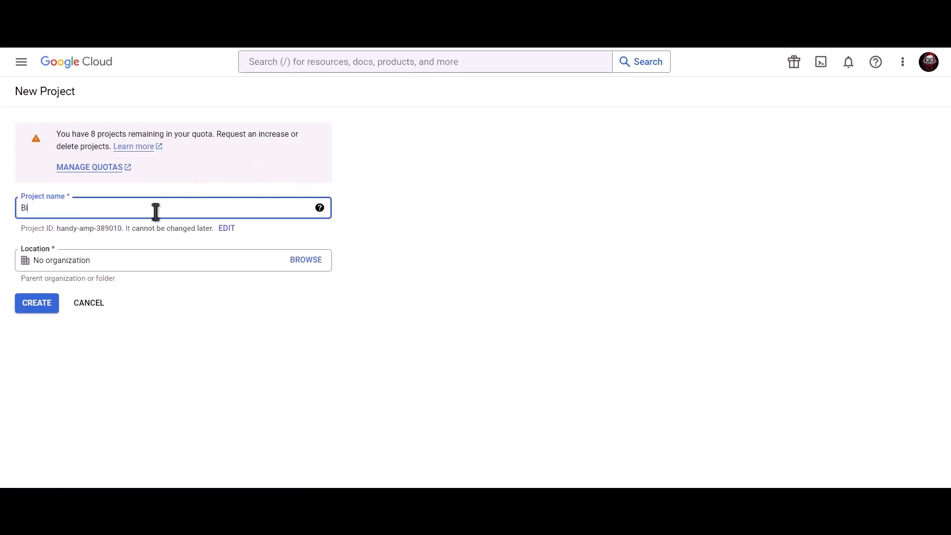
text(it Integrations)
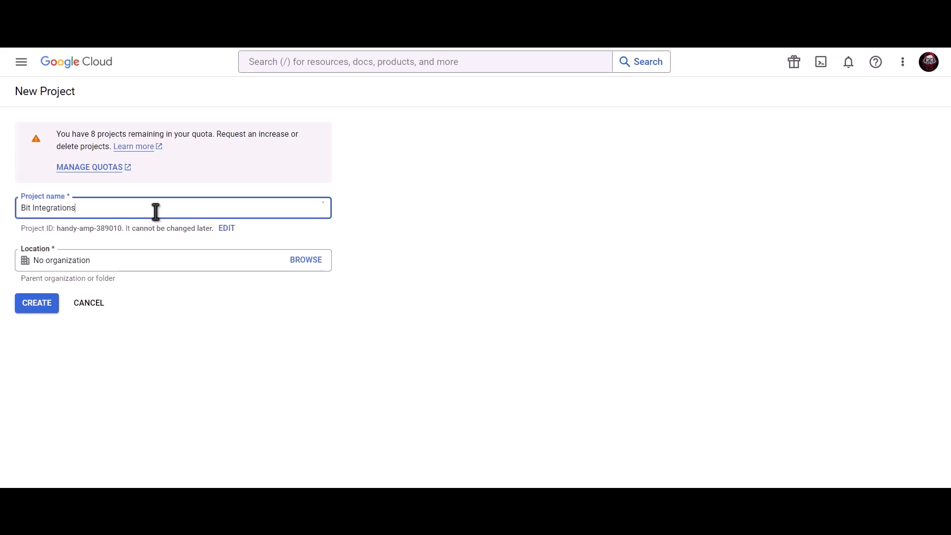
click(38, 312)
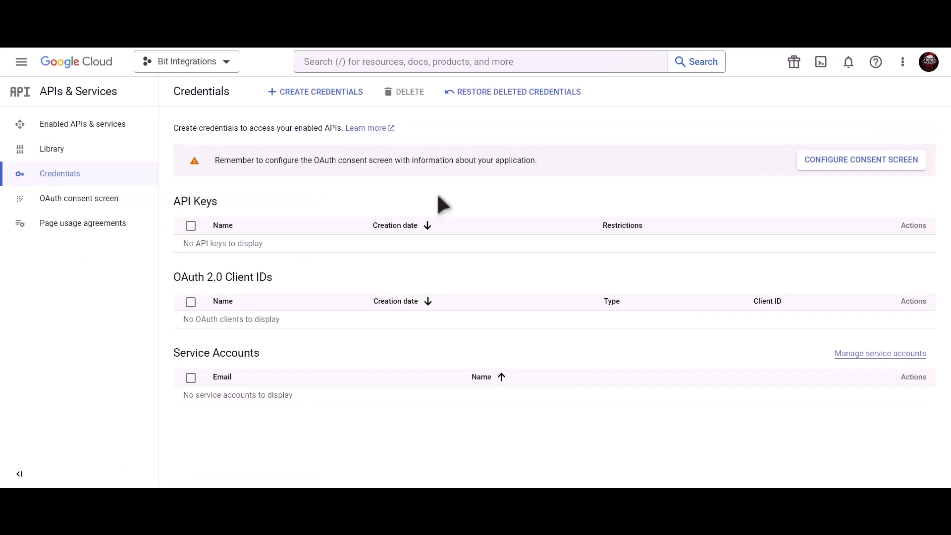
Find the Contacts API and enable it for the project.
click(438, 62)
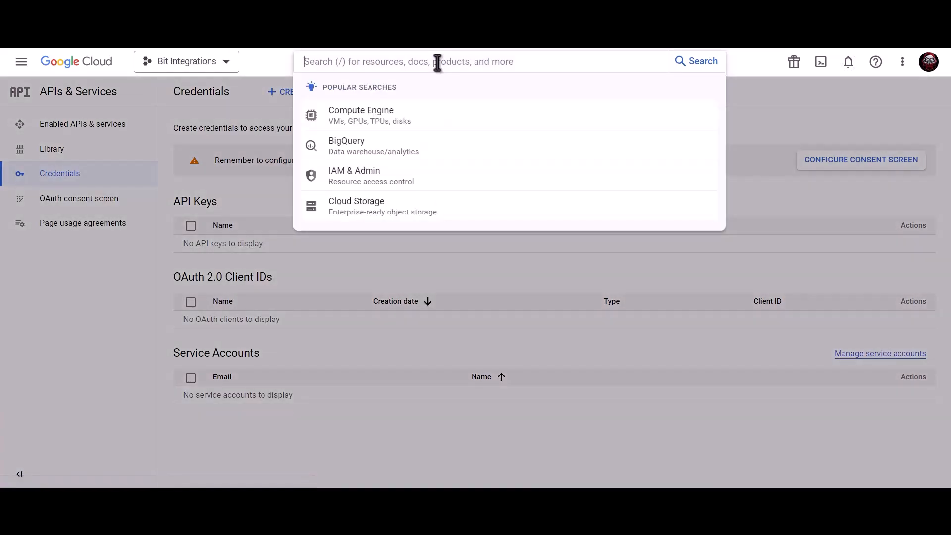
text(Google co)
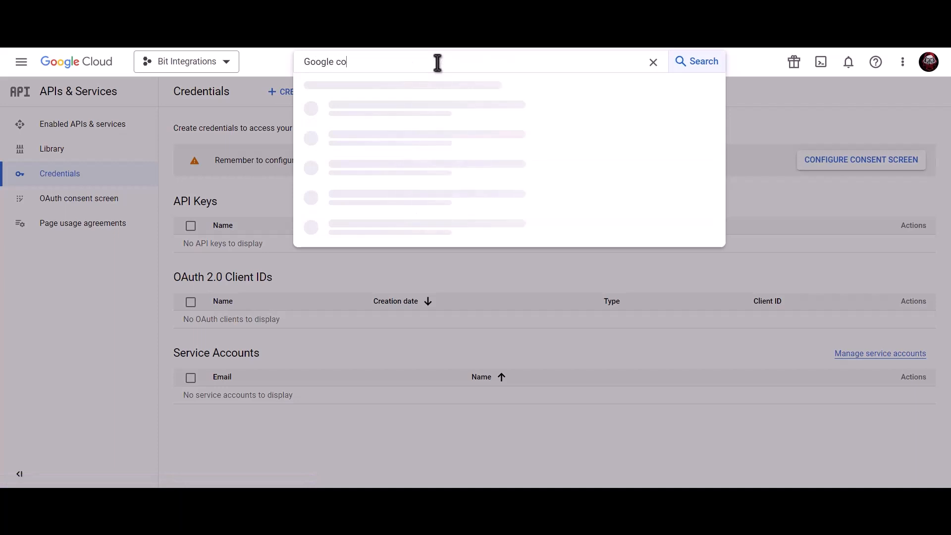
text(ntacts api)
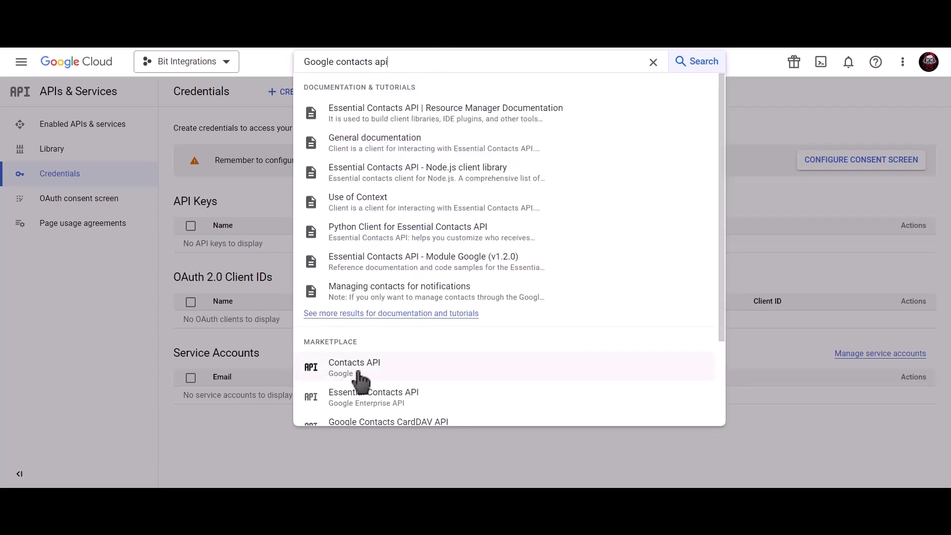
click(387, 372)
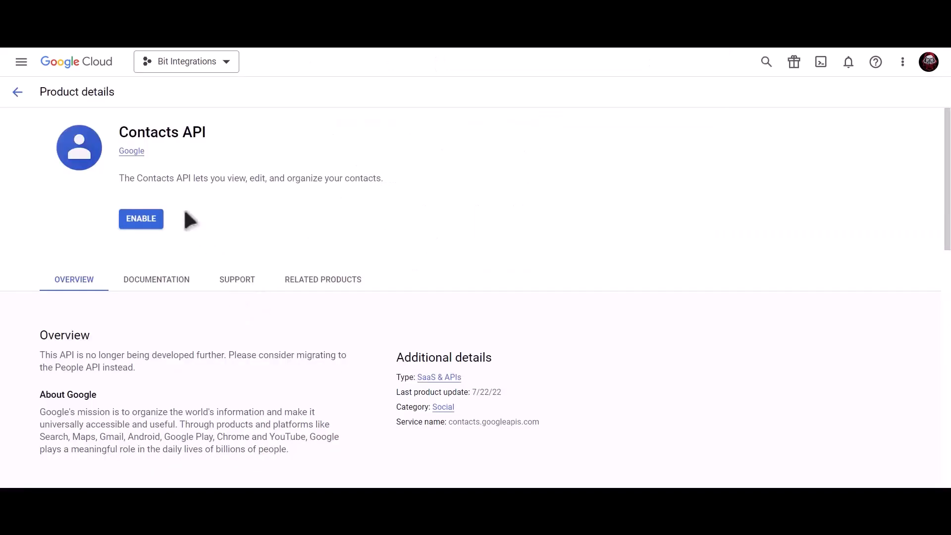
click(142, 221)
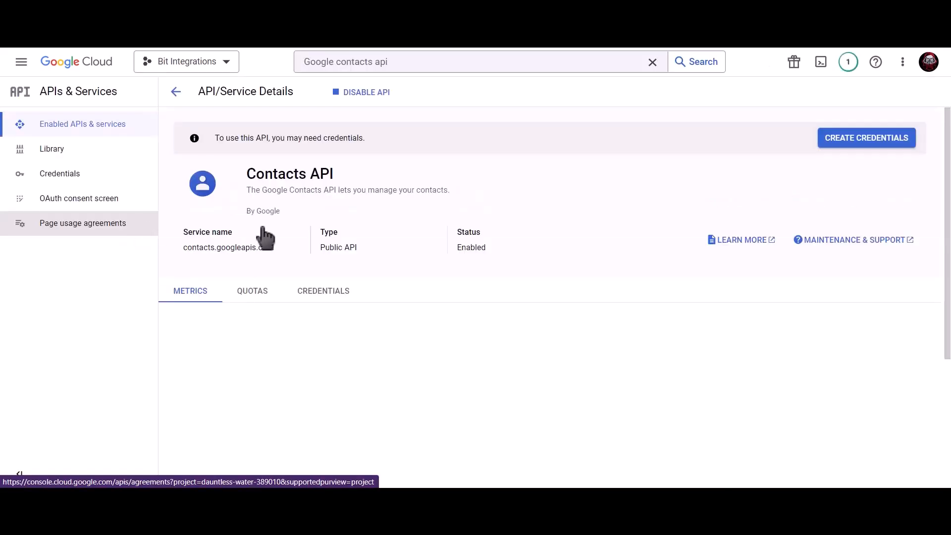
click(416, 62)
drag(416, 62, 297, 73)
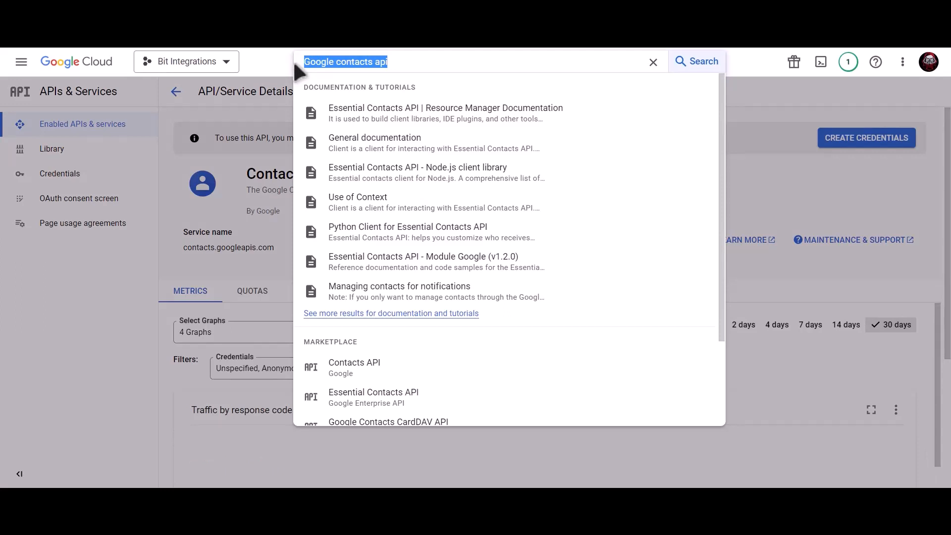
Search 'google people api' and enable the Google People API for the project.
text(google)
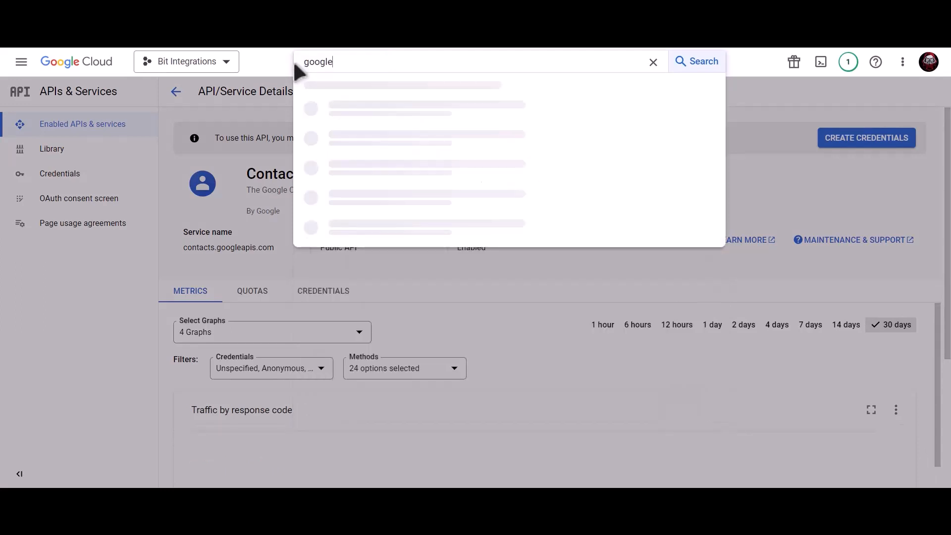
text( people api)
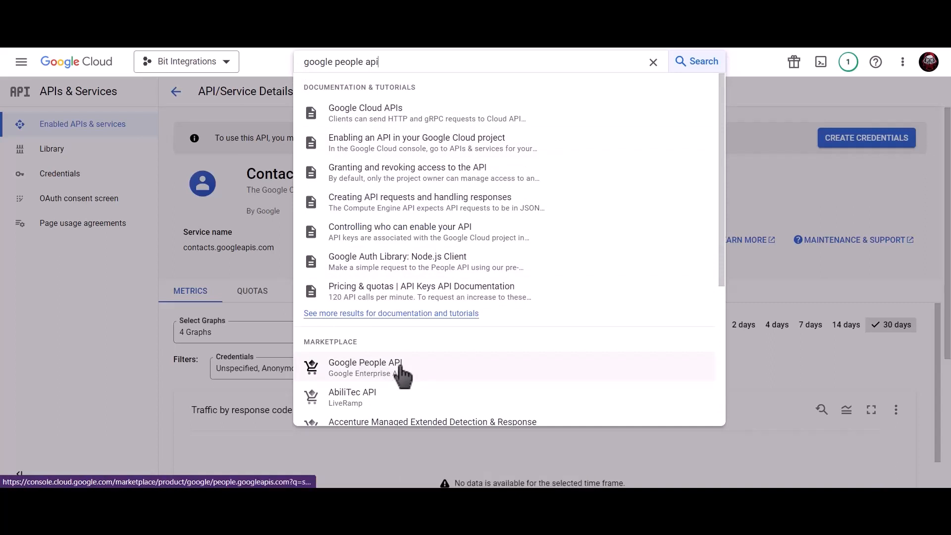
click(401, 367)
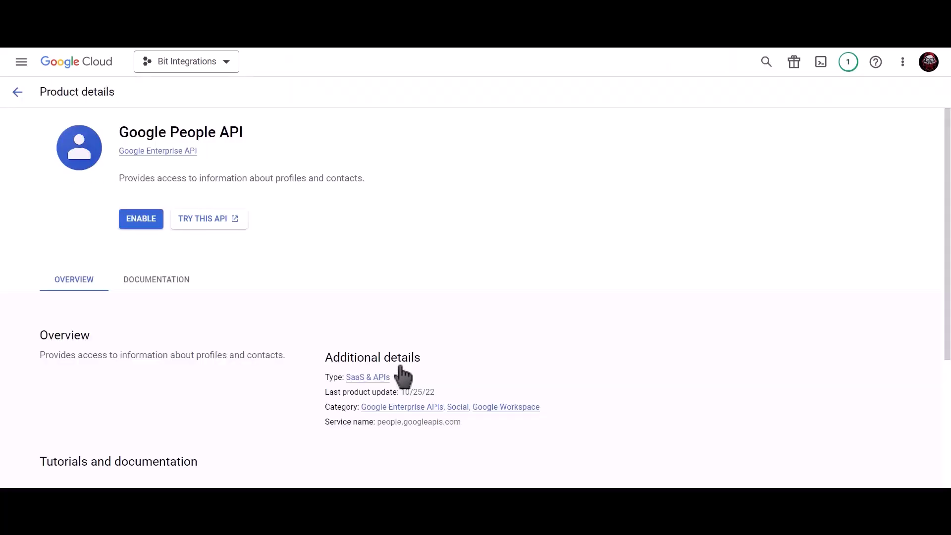
click(132, 225)
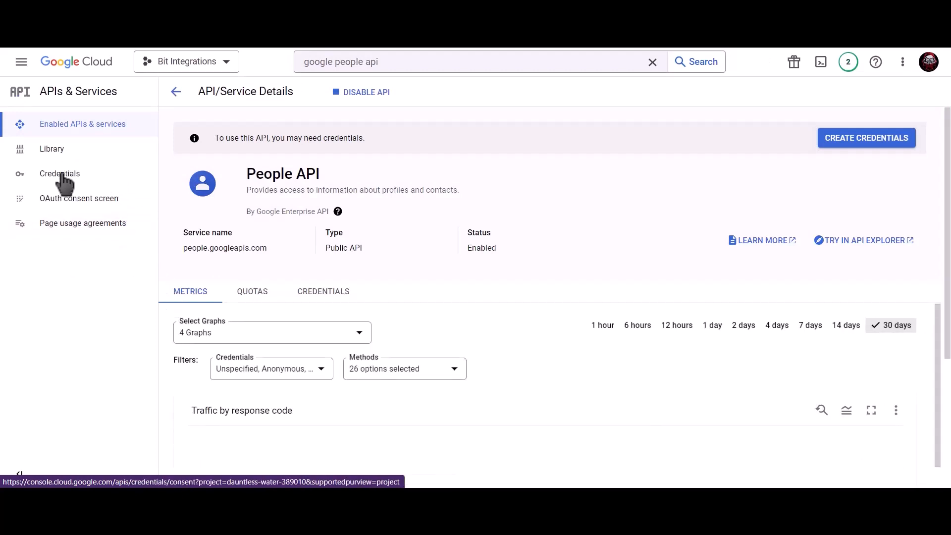
Start an External OAuth consent screen registration from the Credentials page.
click(98, 176)
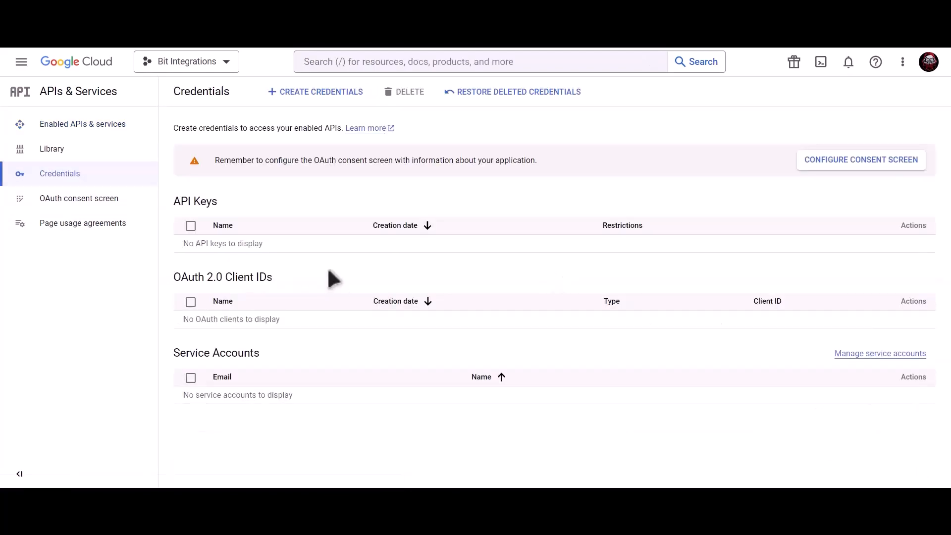
click(825, 169)
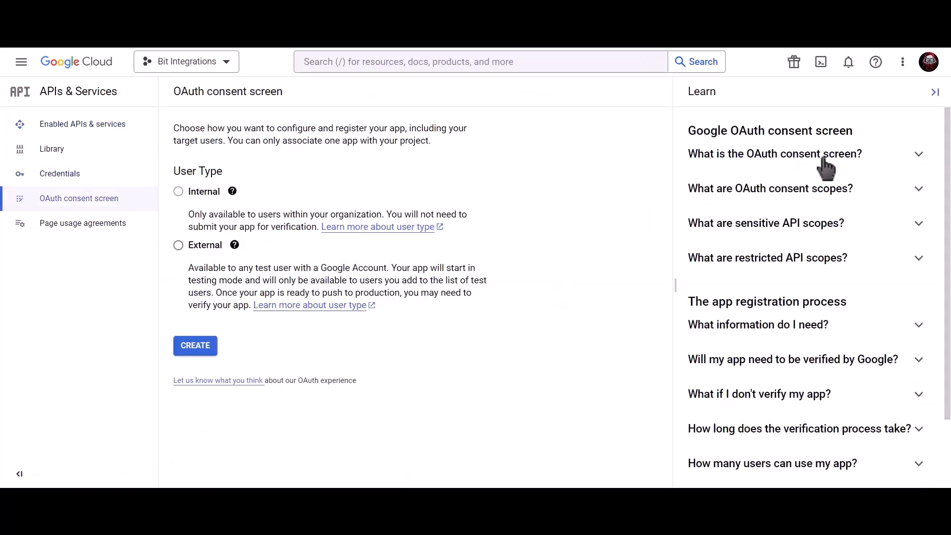
click(179, 246)
click(201, 352)
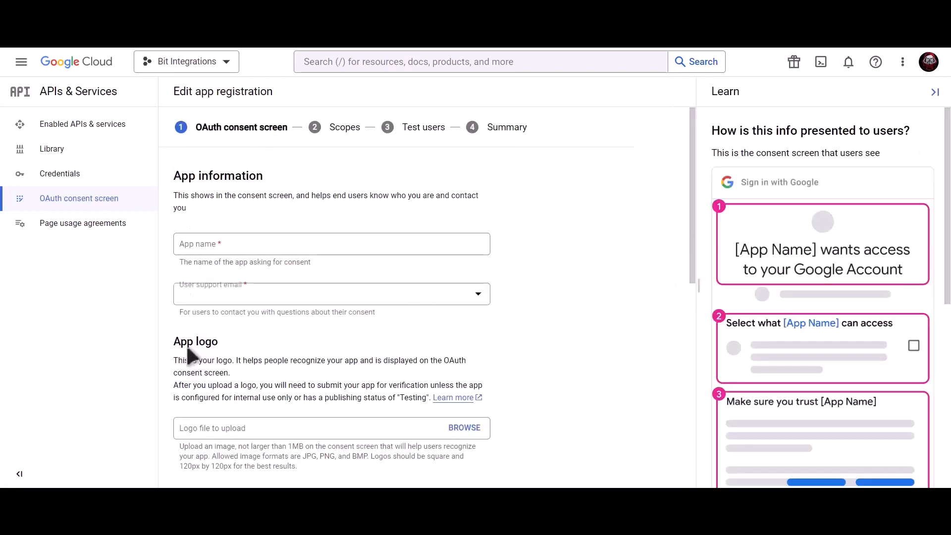
Enter app name Bit Integrations, the support e-mail and developer contact e-mail, then save.
click(259, 246)
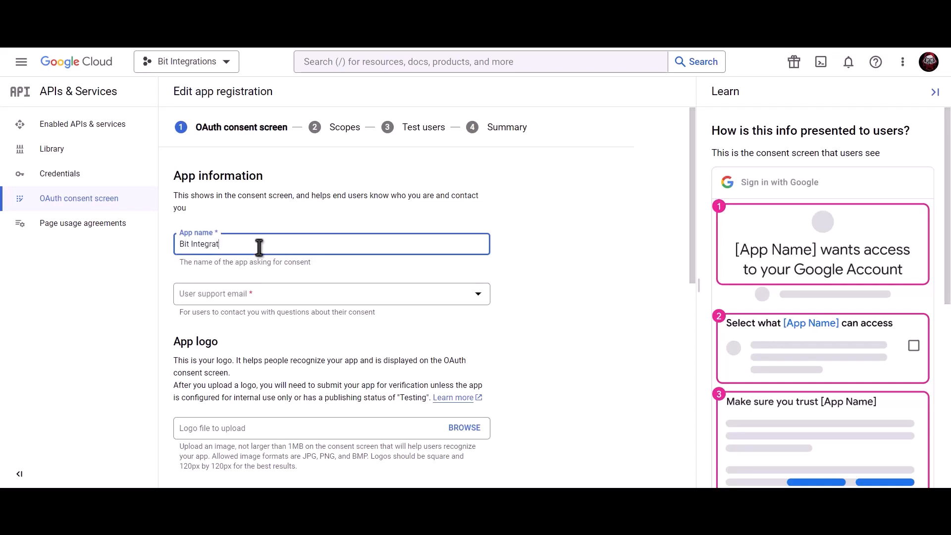
click(258, 298)
click(260, 311)
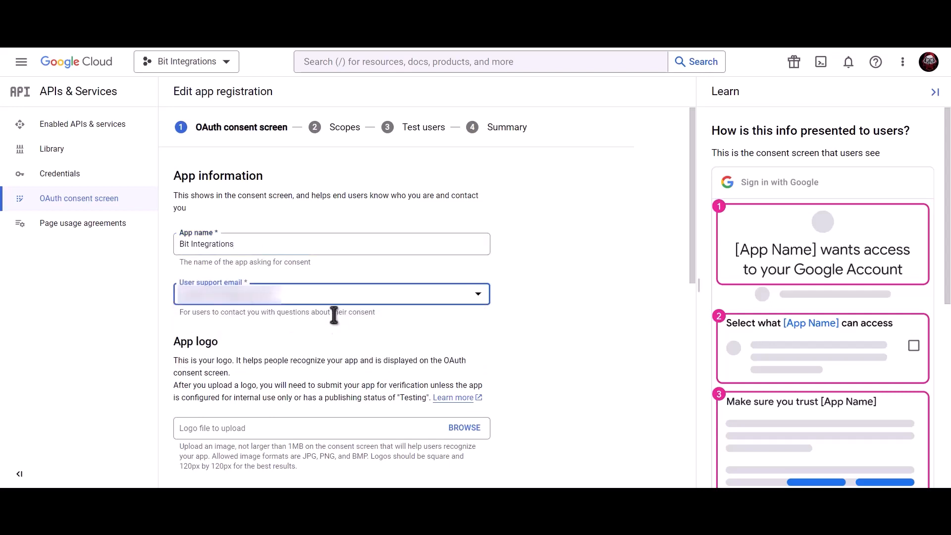
scroll(332, 317, down, 8)
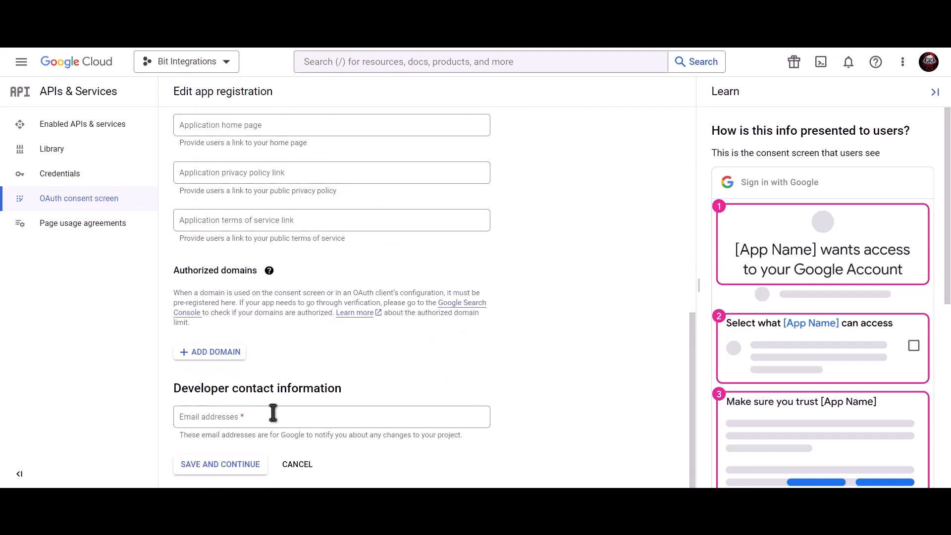
click(274, 411)
key(ctrl+v)
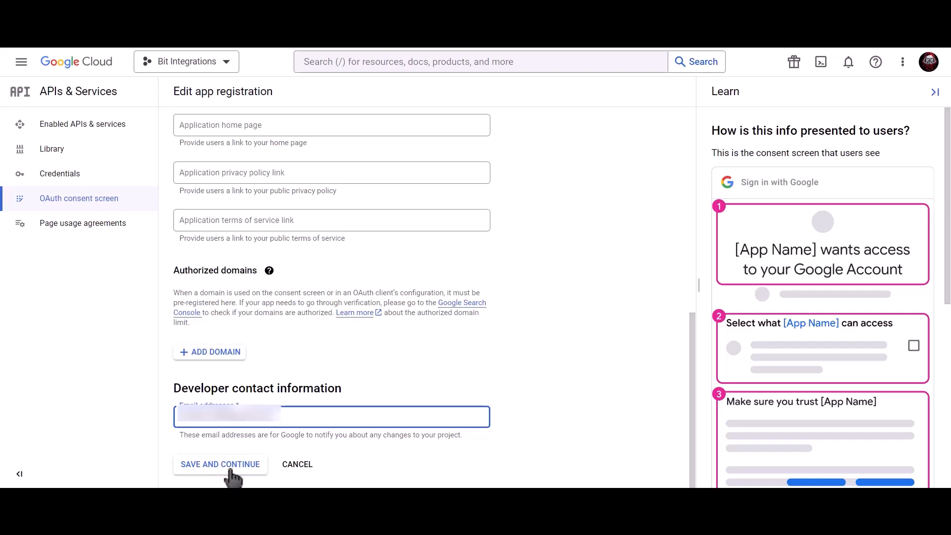
click(230, 468)
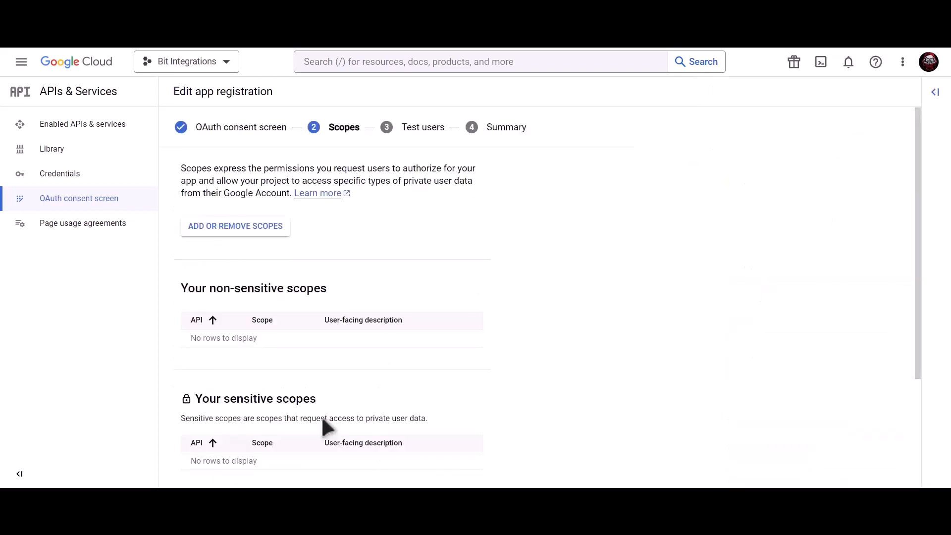
Finish the consent screen without scopes or test users, then open the empty Credentials page.
scroll(322, 419, down, 3)
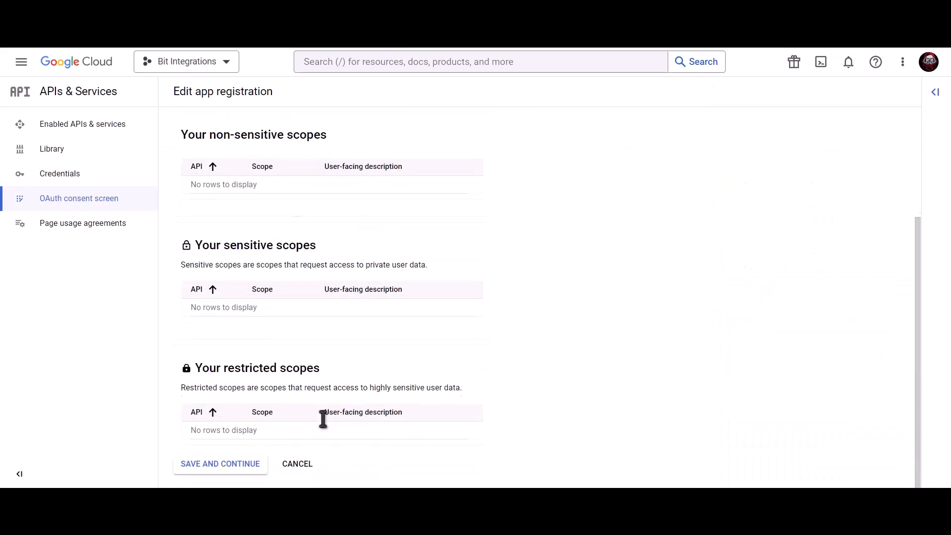
click(220, 467)
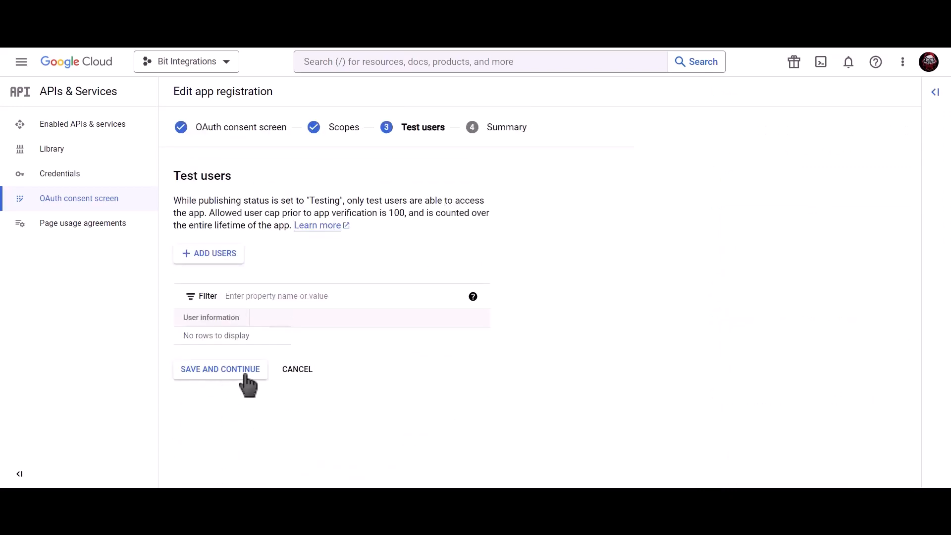
click(246, 373)
click(230, 460)
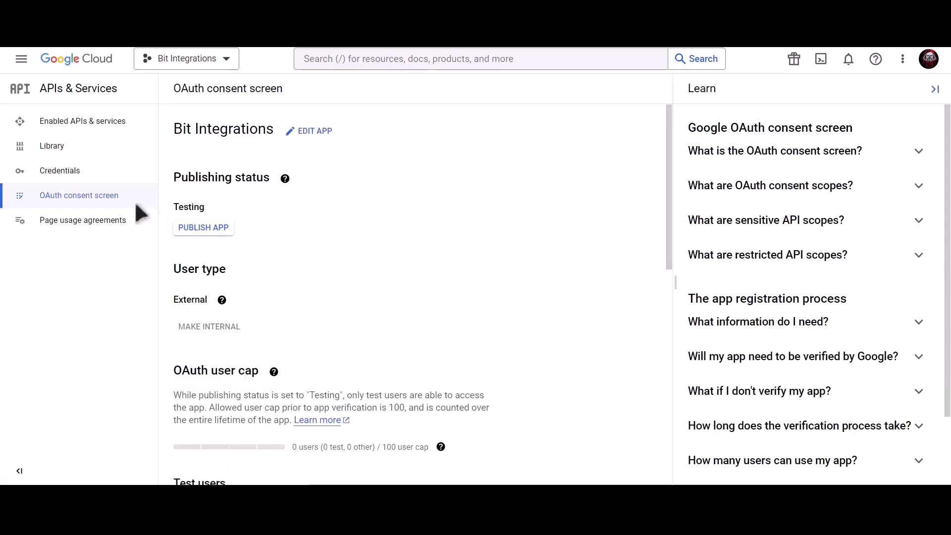
click(123, 171)
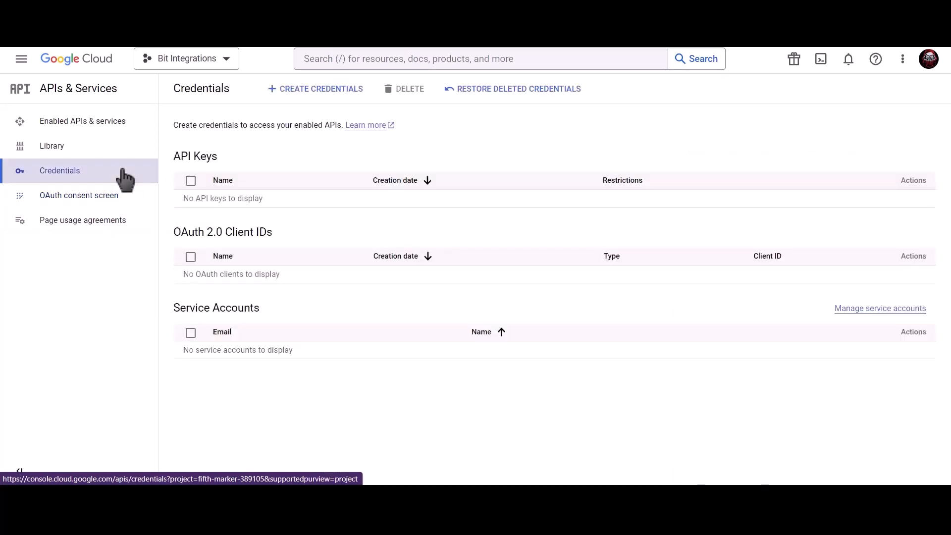
Start a Web application OAuth client ID and rename it 'Bit Integrations'.
click(323, 94)
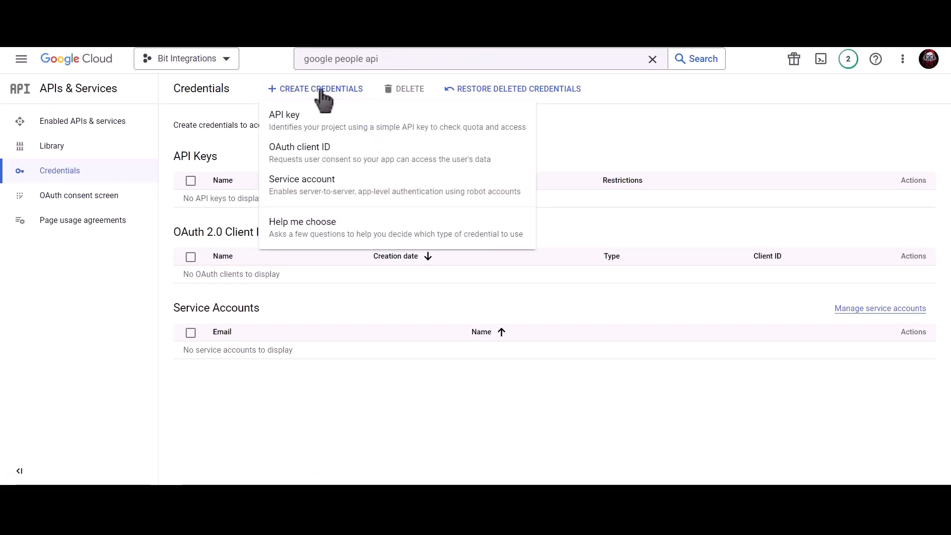
click(397, 173)
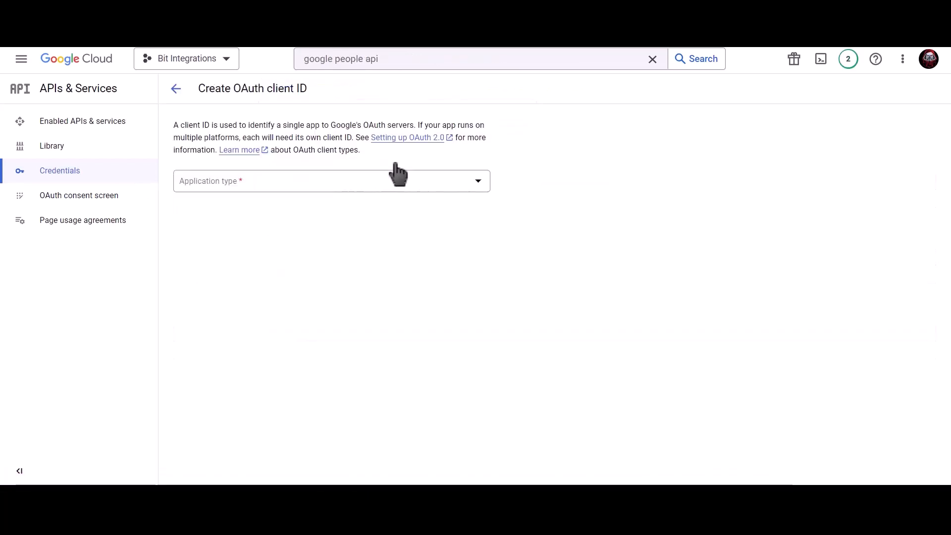
click(293, 187)
click(251, 192)
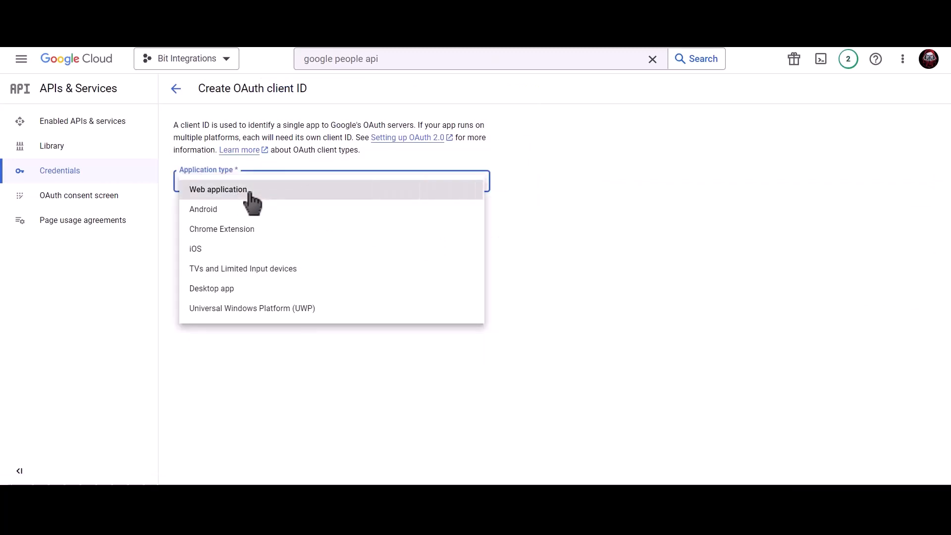
click(245, 213)
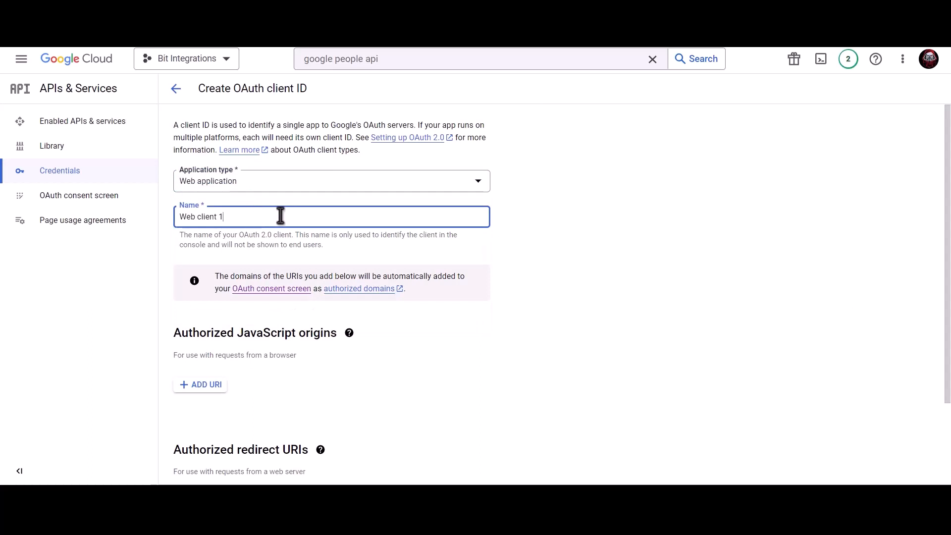
key(ctrl+a)
text(Bi)
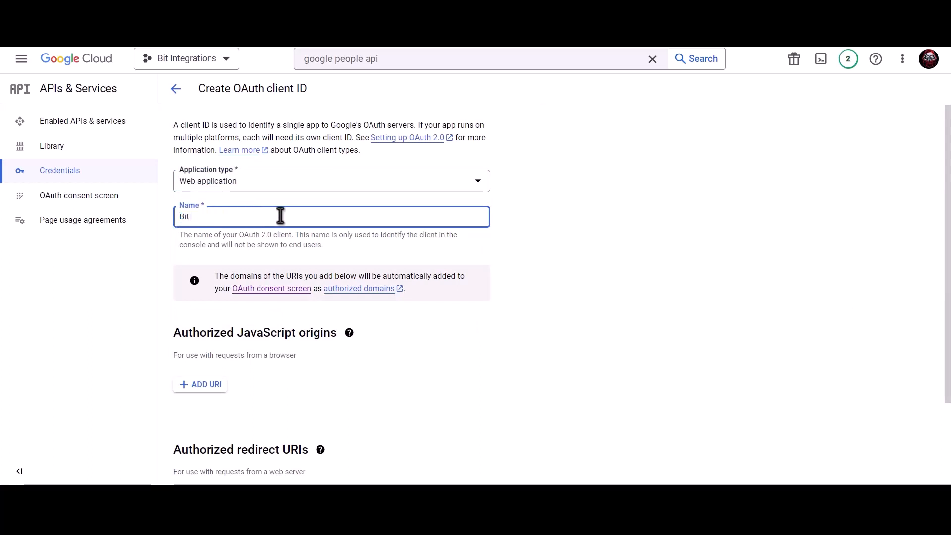
text(t Integrations)
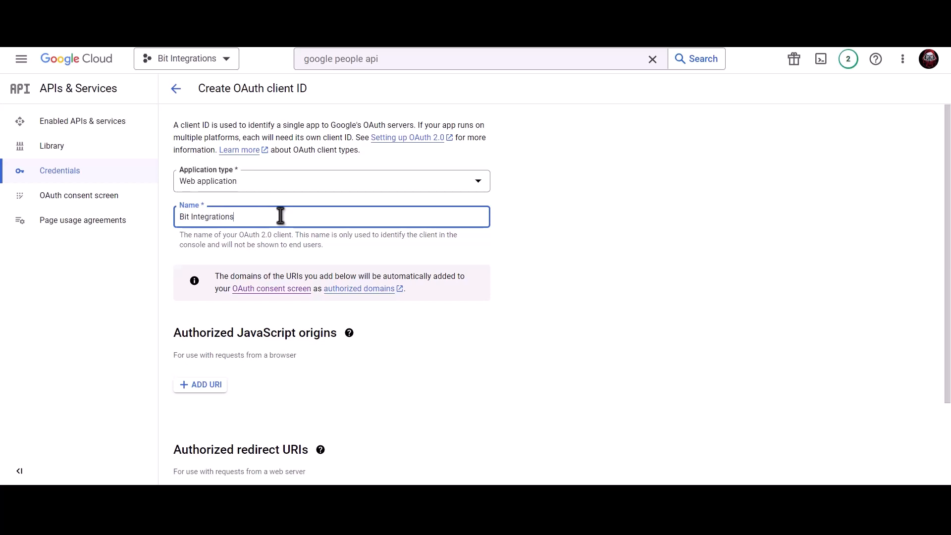
scroll(281, 215, down, 3)
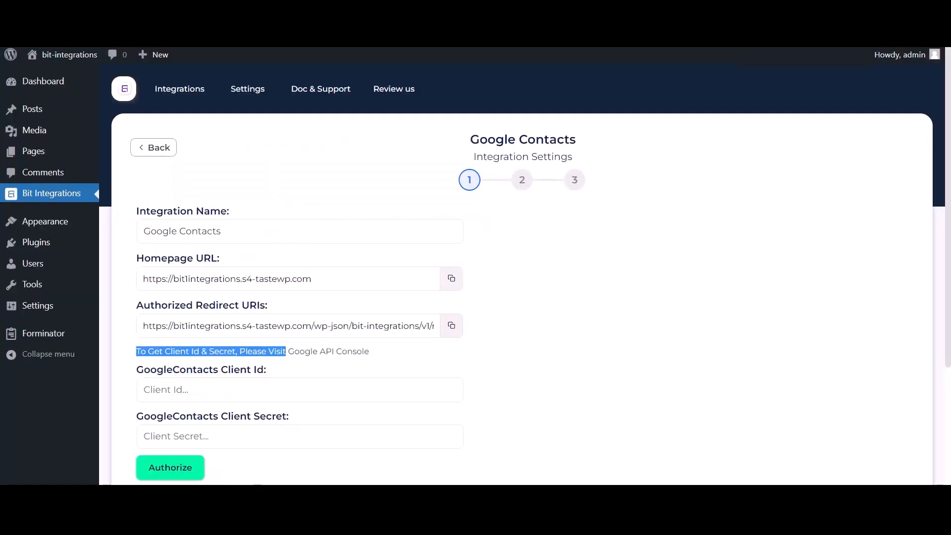
Add the site's homepage URL as an authorized JavaScript origin for the OAuth client.
click(450, 278)
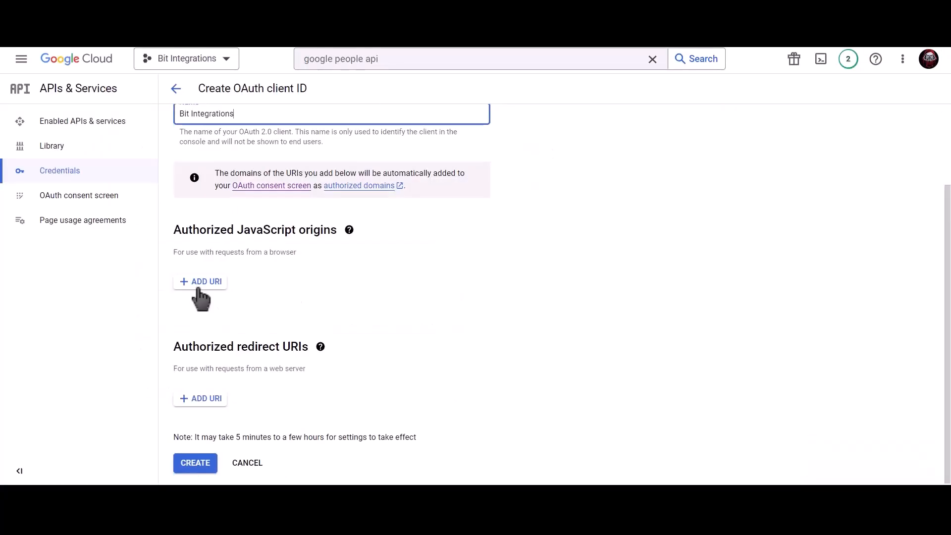
click(197, 285)
key(ctrl+v)
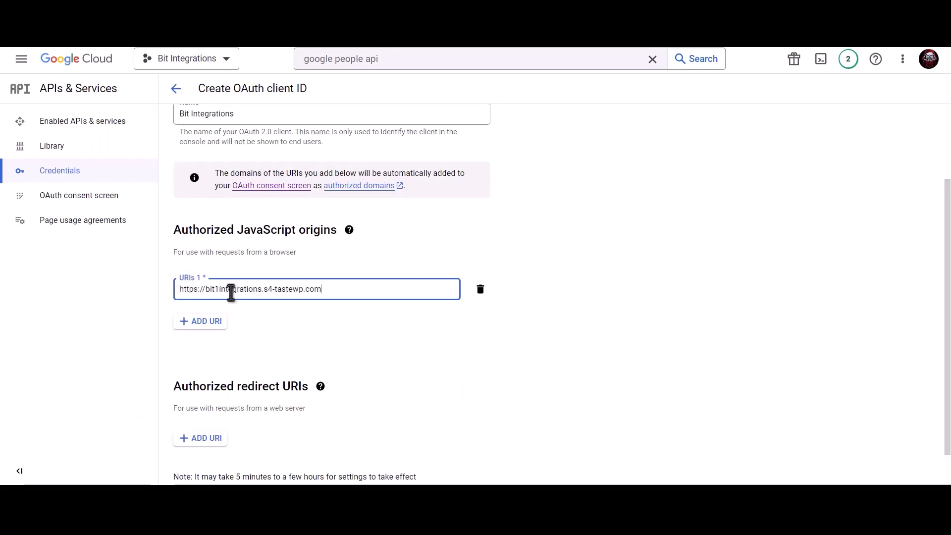
click(281, 305)
Add the plugin's redirect URI, create the OAuth client, and copy its client ID.
scroll(286, 318, down, 1)
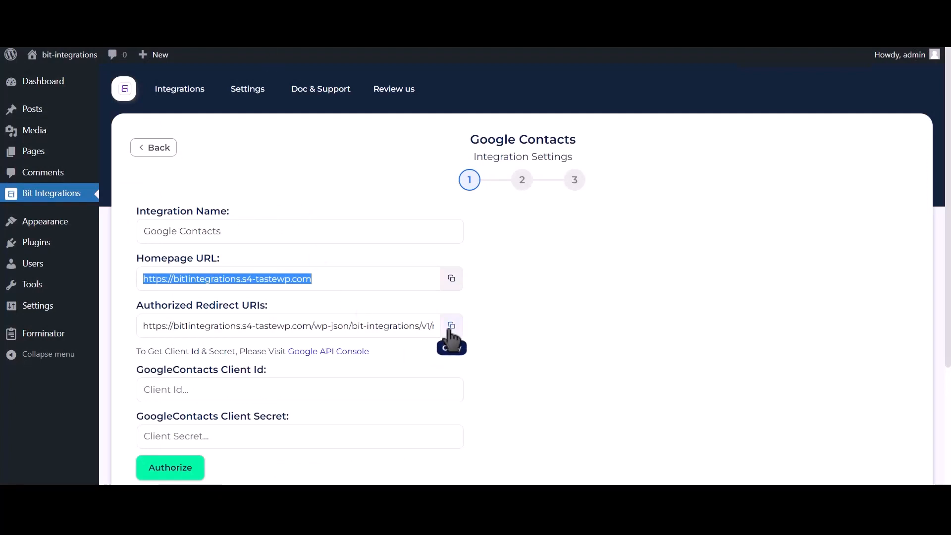
click(451, 326)
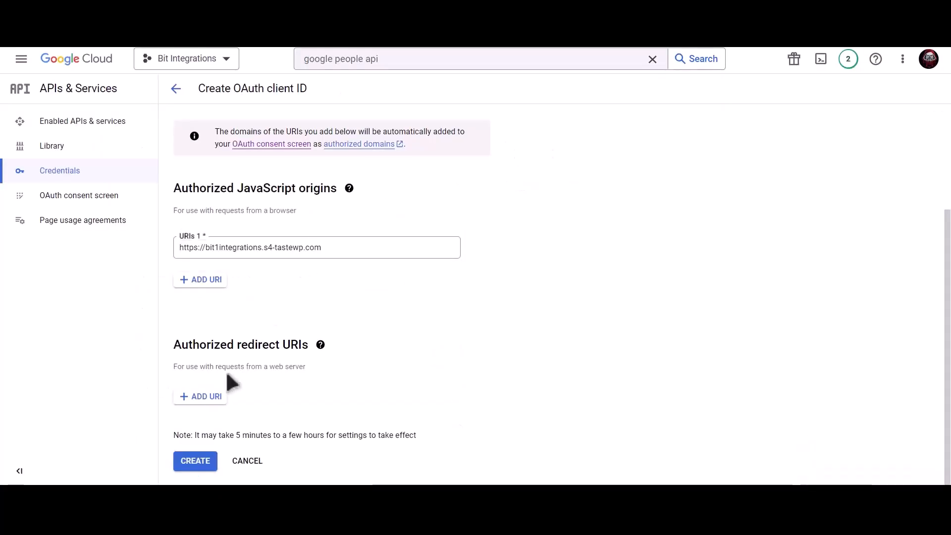
click(200, 398)
click(231, 407)
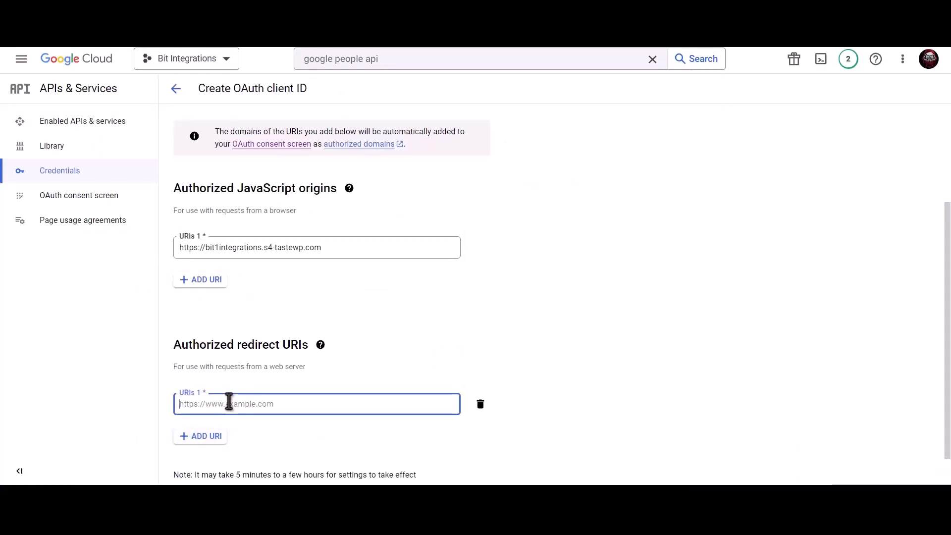
key(ctrl+v)
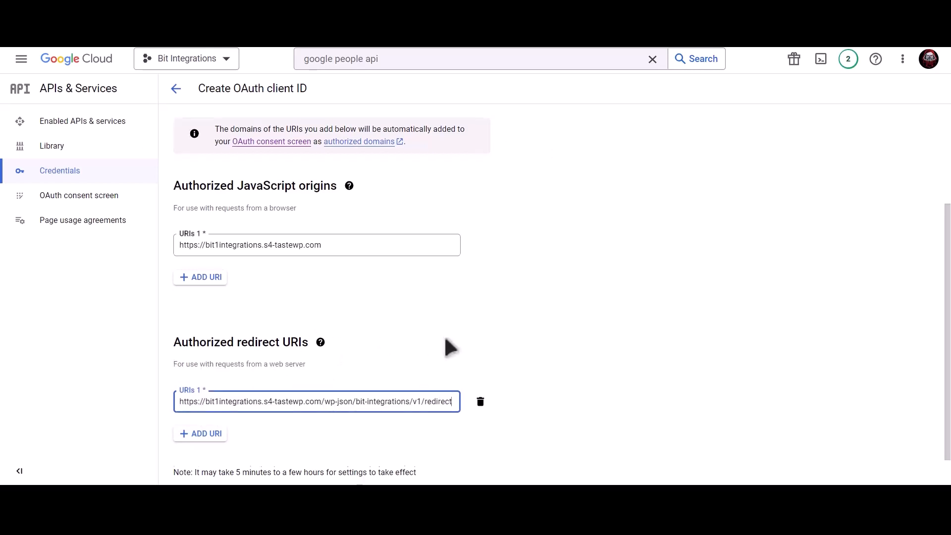
scroll(347, 392, down, 1)
click(206, 464)
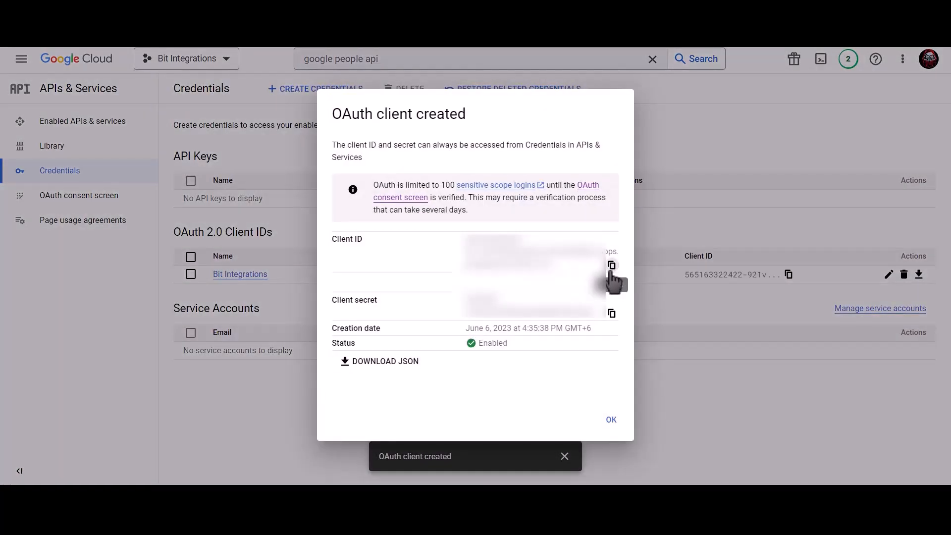
click(612, 265)
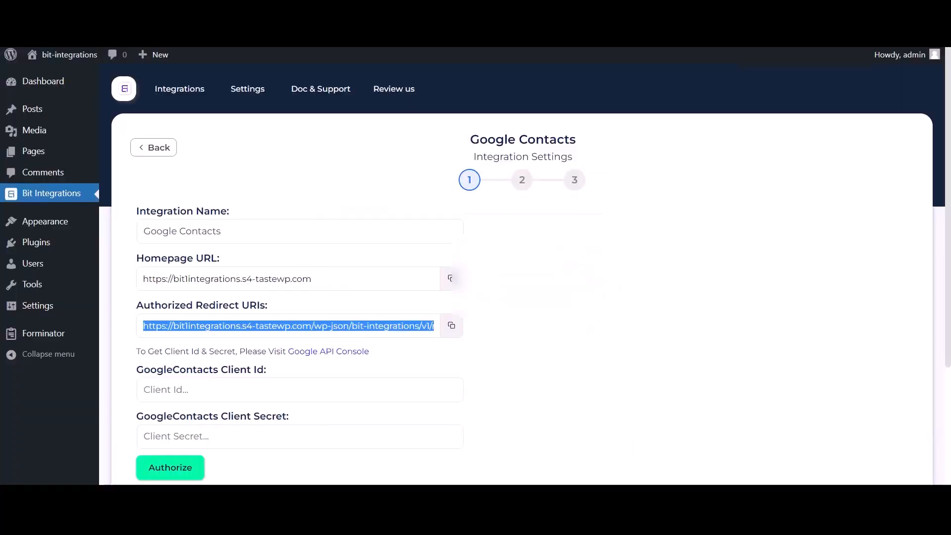
Paste the new OAuth client ID and client secret into the GoogleContacts Client Id and Client Secret fields.
click(223, 390)
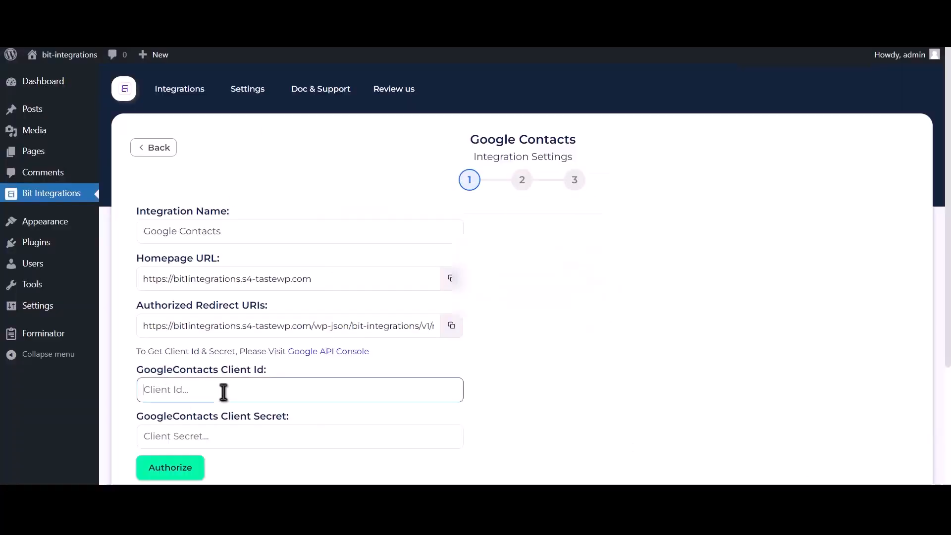
key(ctrl+v)
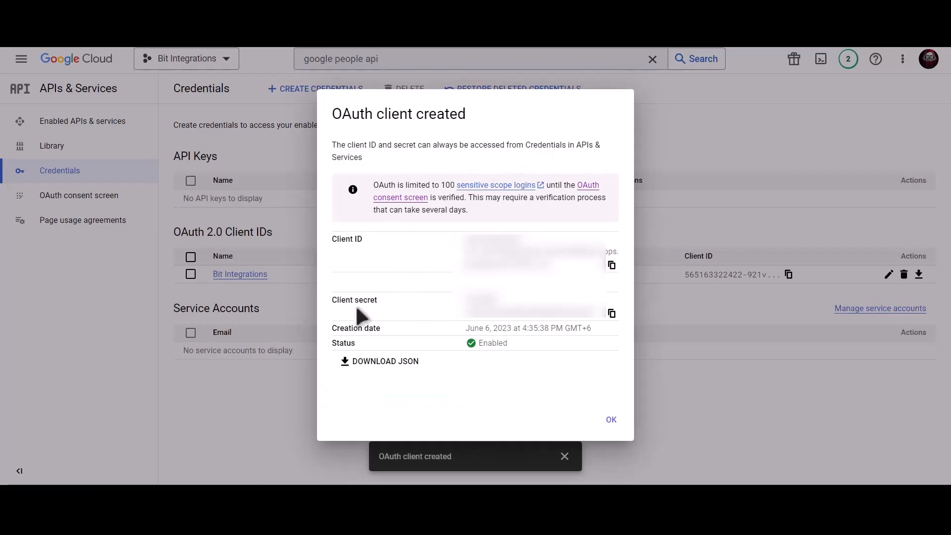
click(612, 313)
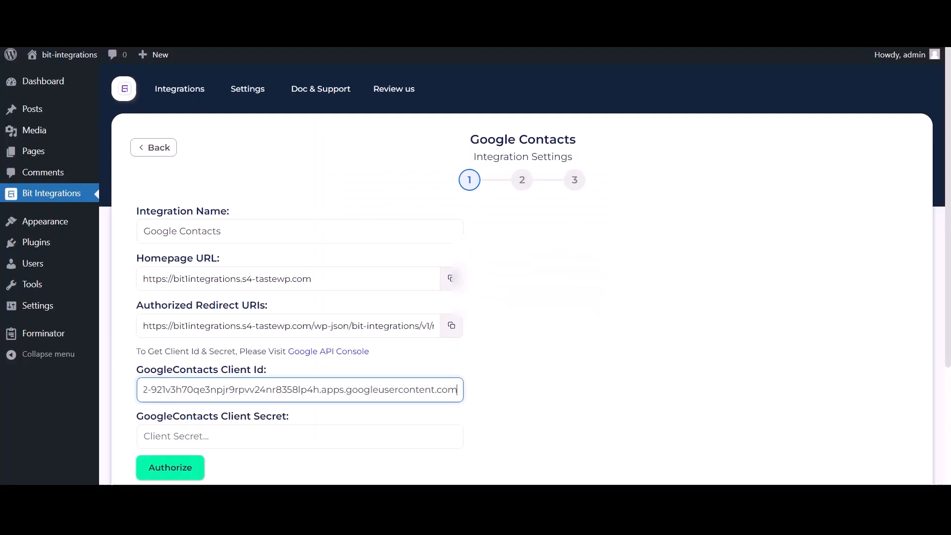
click(204, 435)
key(ctrl+v)
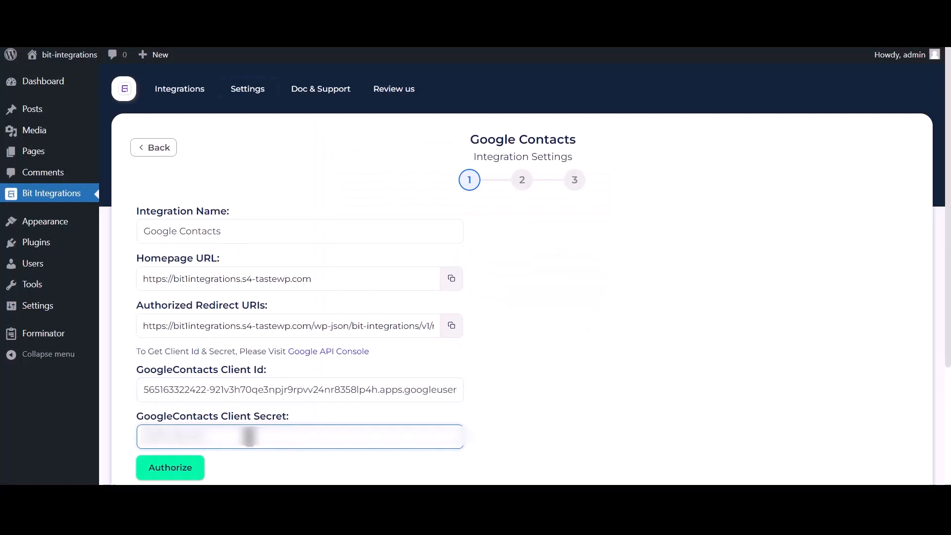
Authorize with the Google account, proceeding past the unverified-app warning and granting contacts access.
click(186, 474)
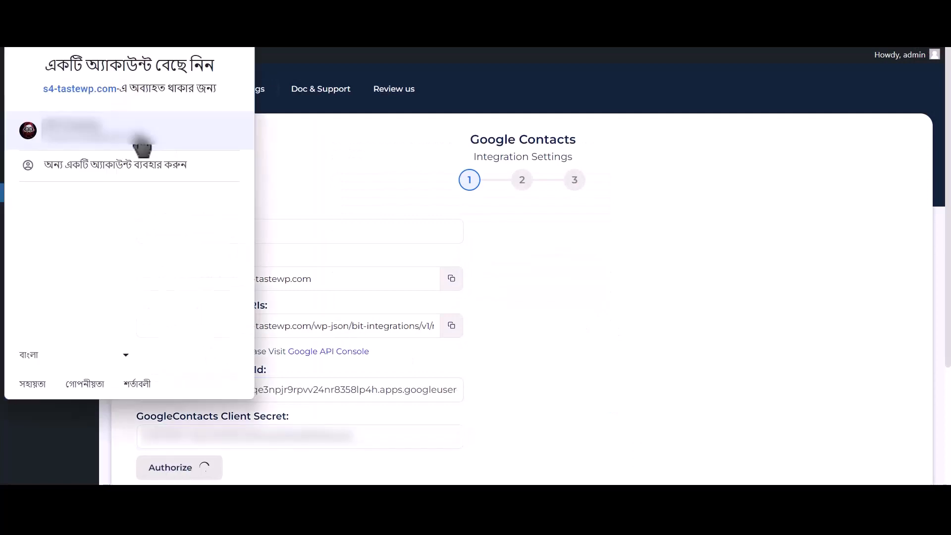
click(141, 142)
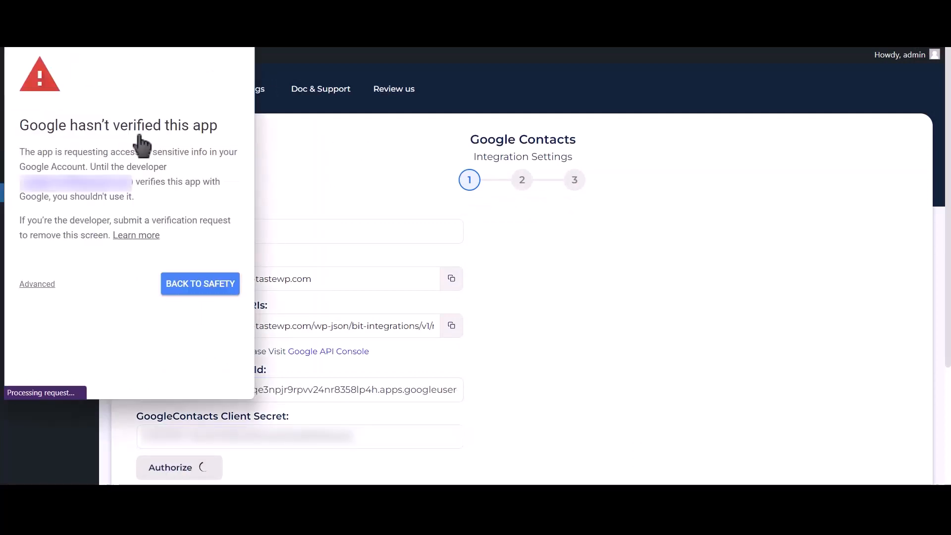
click(37, 285)
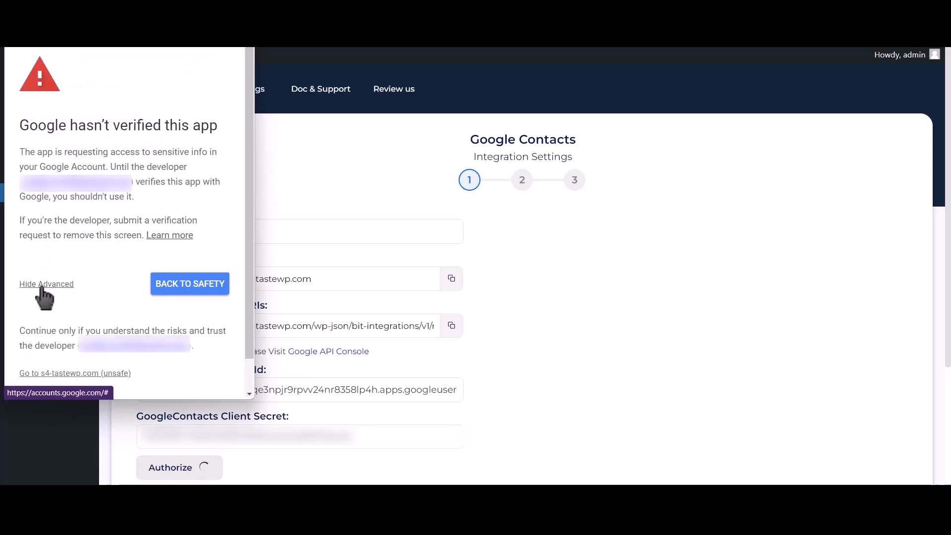
click(100, 379)
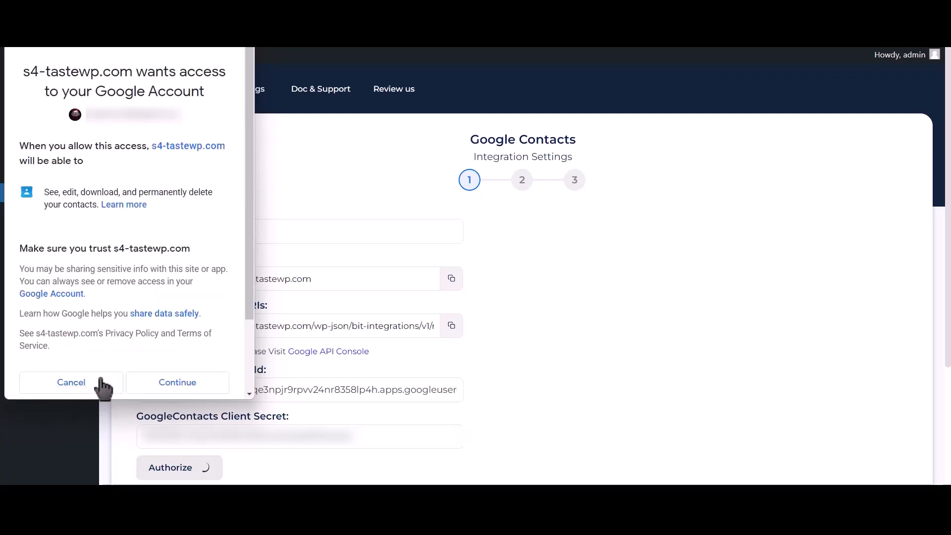
click(175, 386)
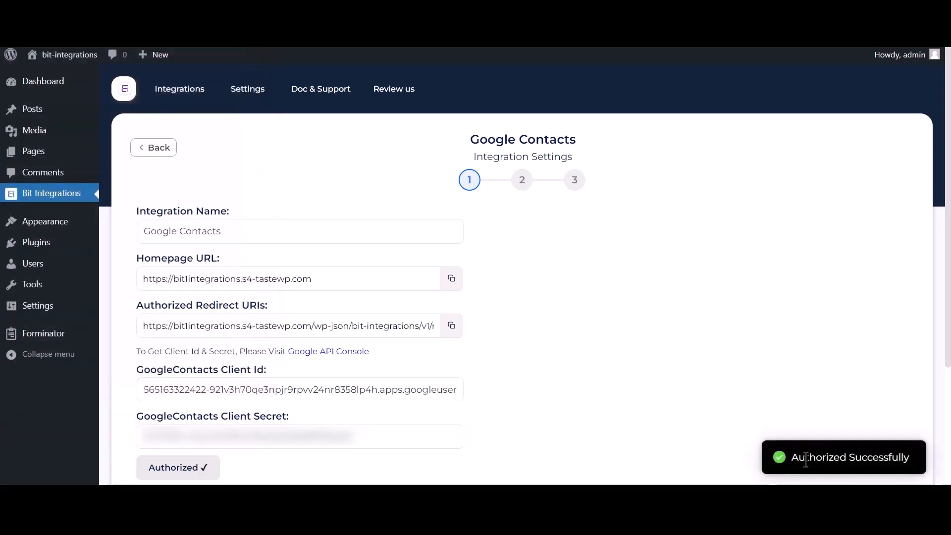
Confirm the Authorized Successfully message and advance the wizard to field mapping.
drag(805, 460, 906, 453)
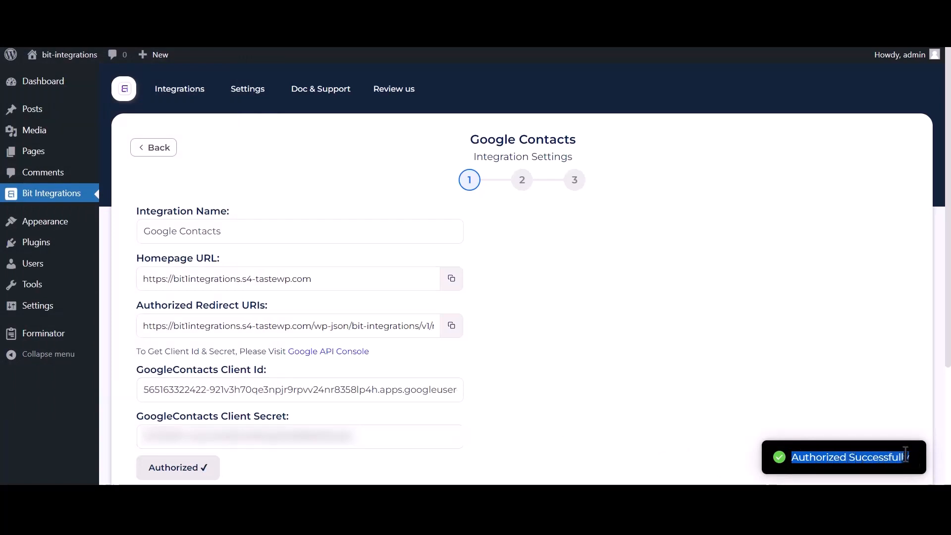
scroll(719, 406, down, 3)
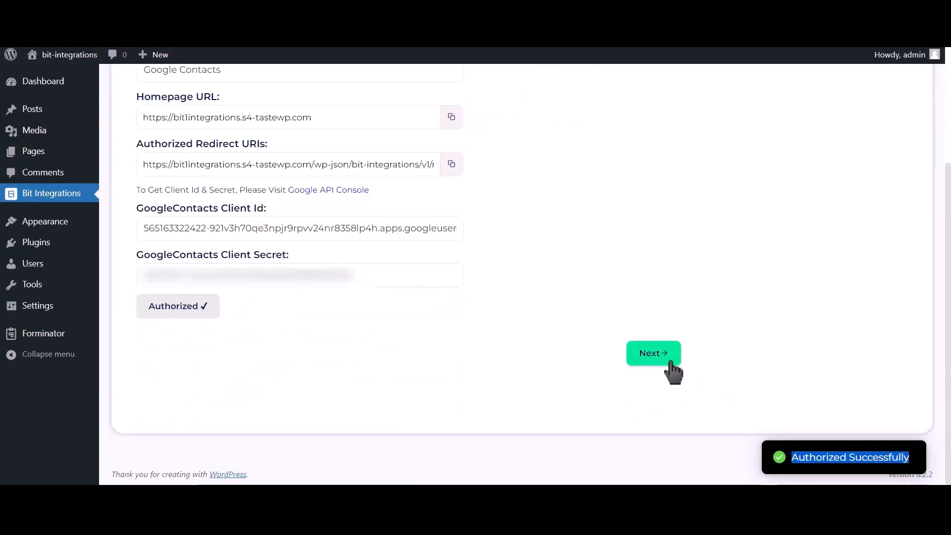
click(670, 364)
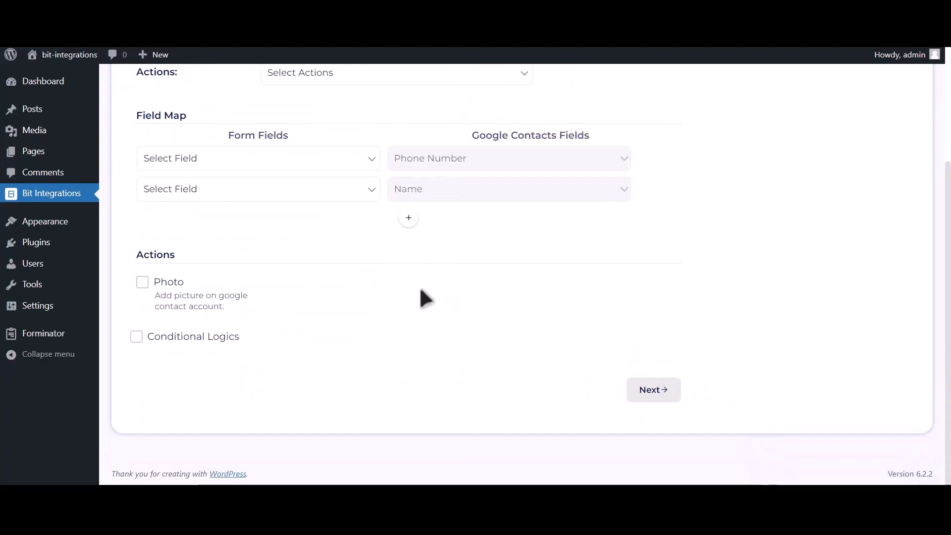
scroll(411, 300, up, 2)
Choose the 'Create a contact' action and map Phone Number-1 and Name-1 to phone and name.
click(377, 178)
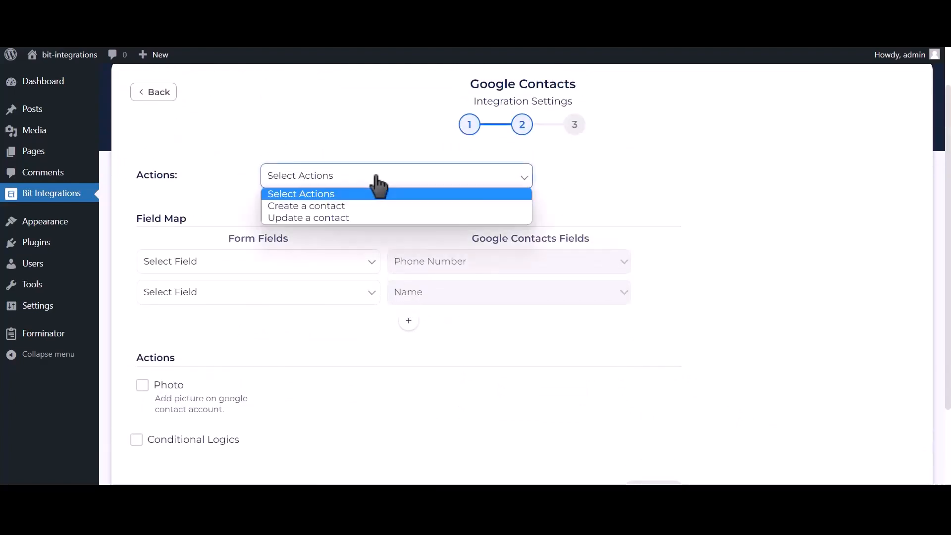
click(362, 207)
click(241, 265)
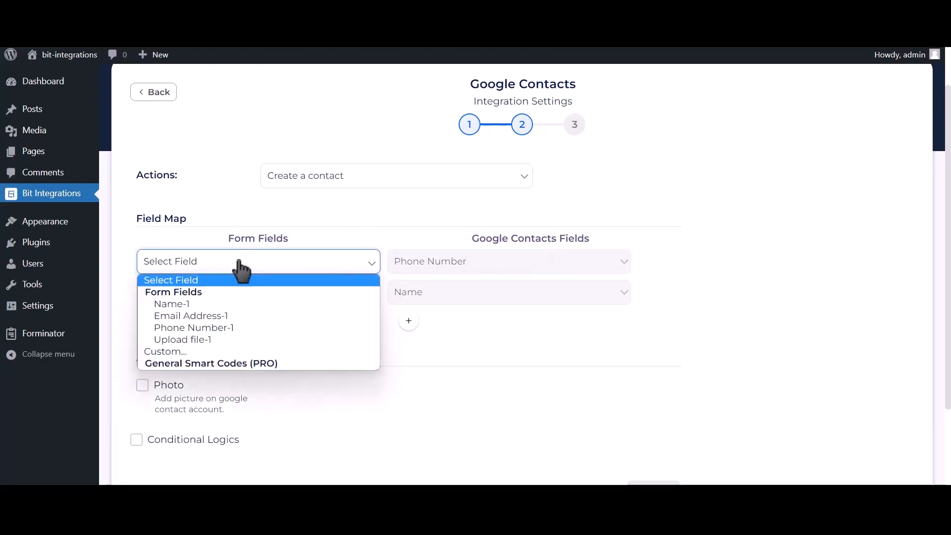
click(232, 328)
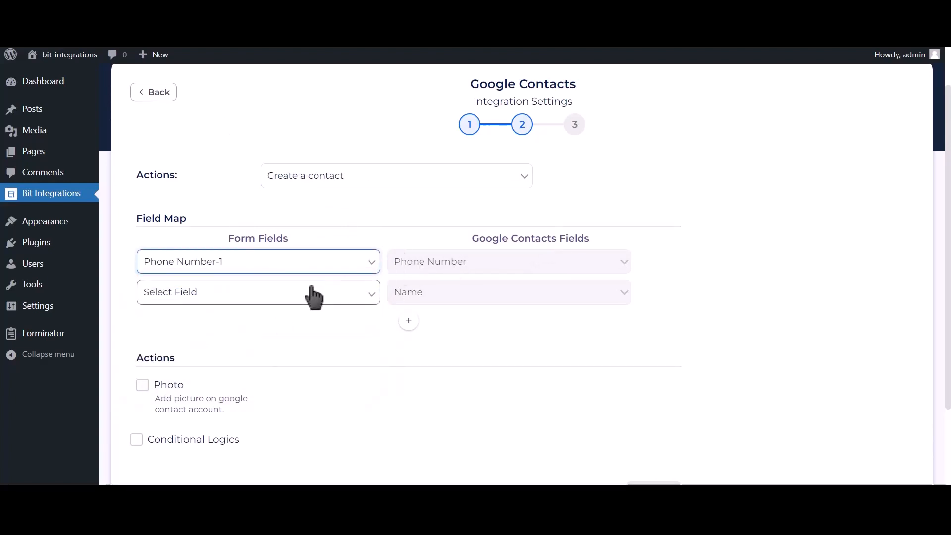
click(311, 296)
click(239, 332)
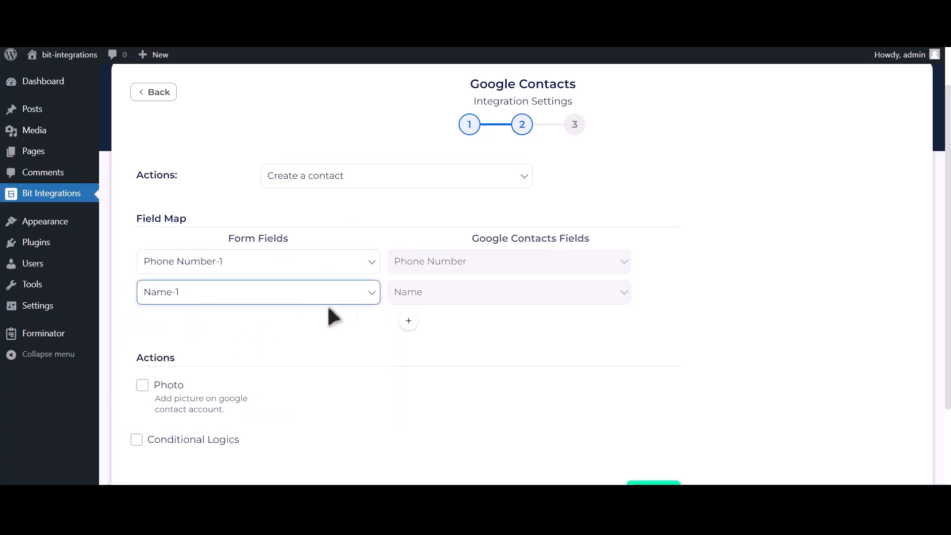
Add a mapping row linking Email Address-1 to the Google Contacts email field.
click(409, 321)
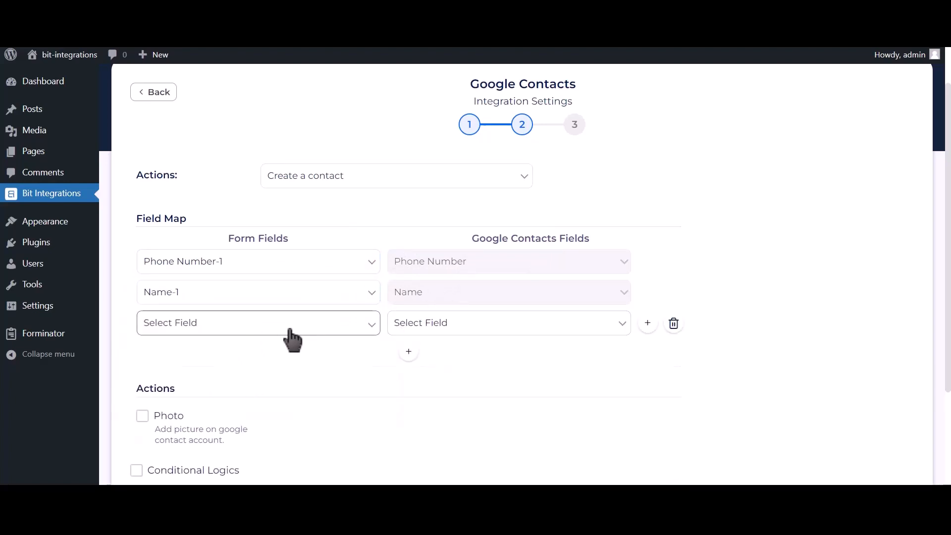
click(284, 325)
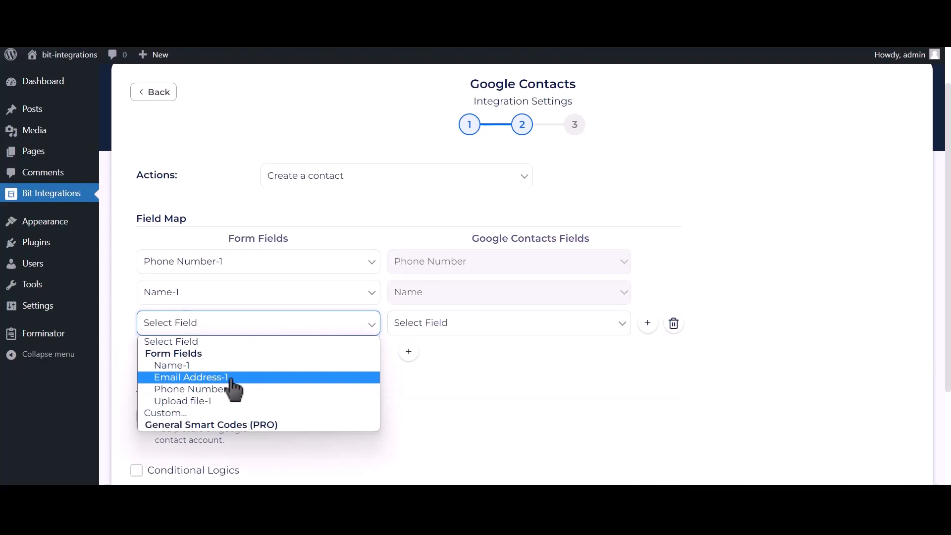
click(230, 378)
click(453, 324)
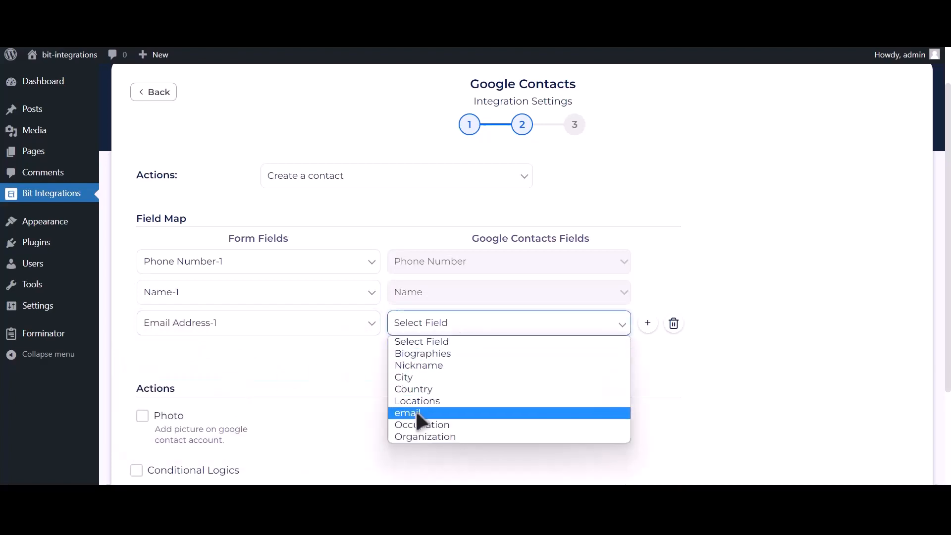
click(415, 411)
scroll(387, 381, down, 2)
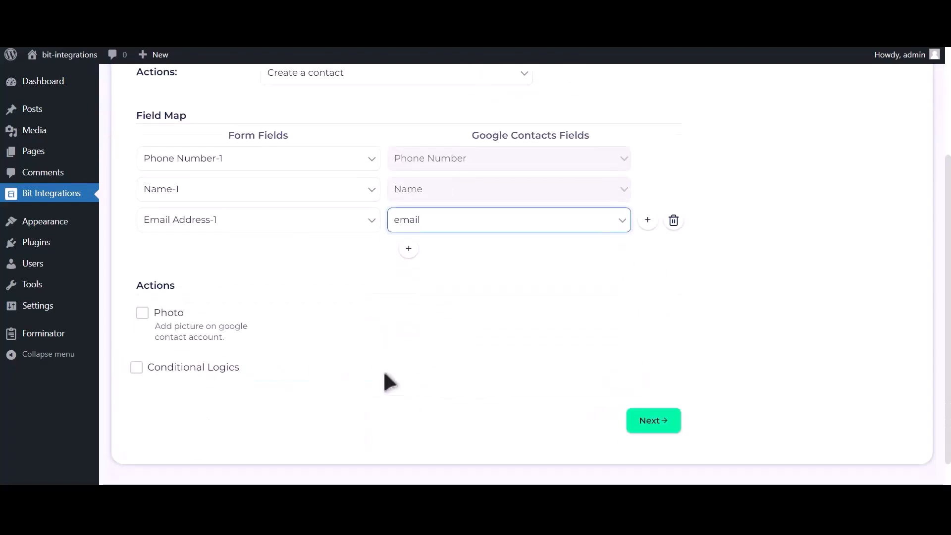
Enable Photo and attach Upload file-1 as the contact's photo.
click(142, 316)
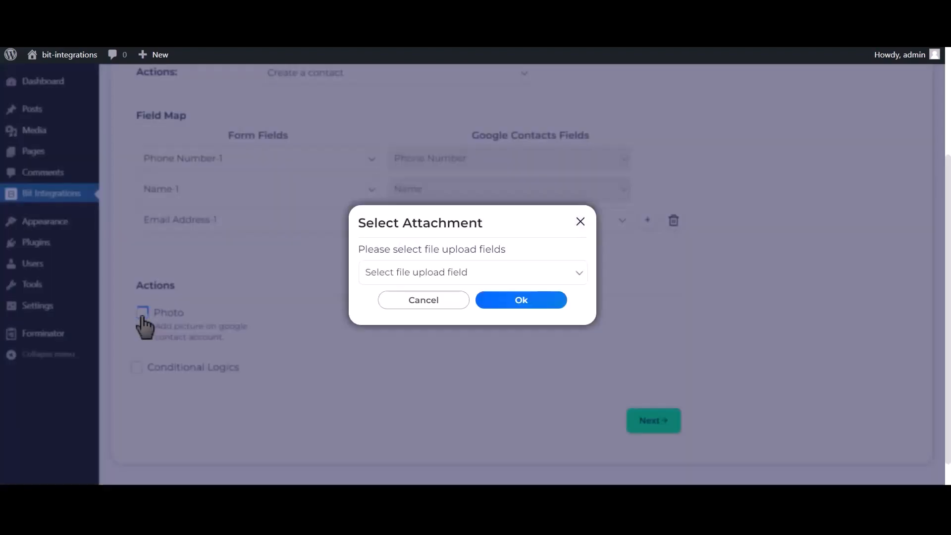
click(475, 279)
click(418, 301)
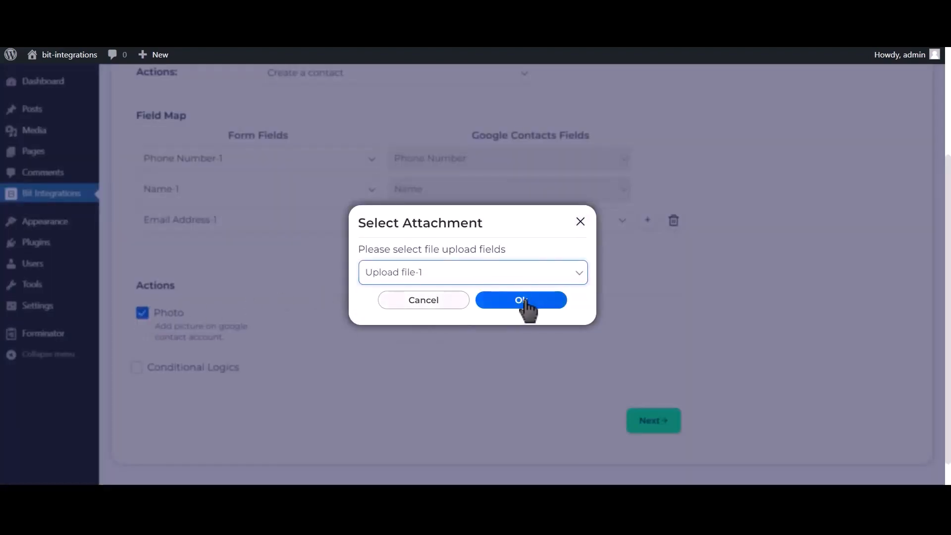
click(533, 306)
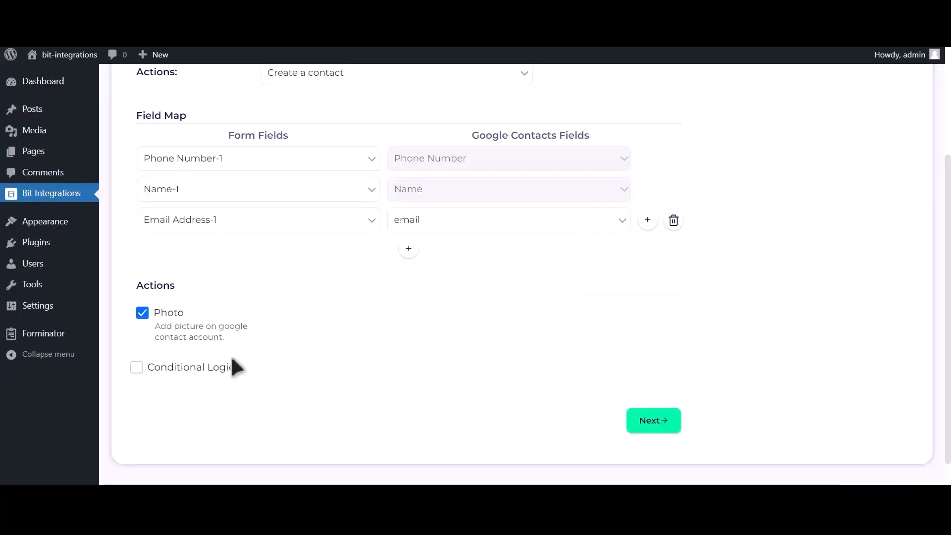
Leave conditional logic off and Finish & Save the Google Contacts integration.
click(207, 369)
scroll(206, 376, down, 2)
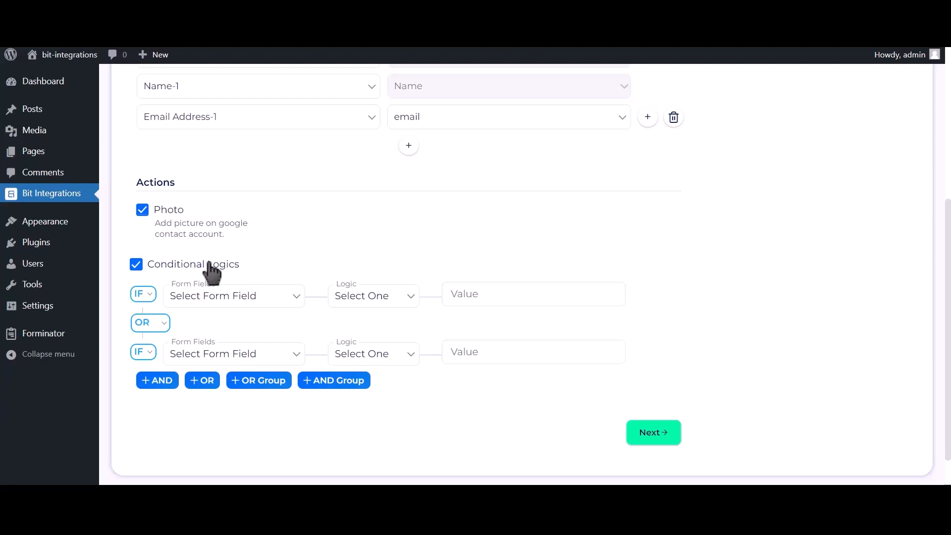
click(210, 267)
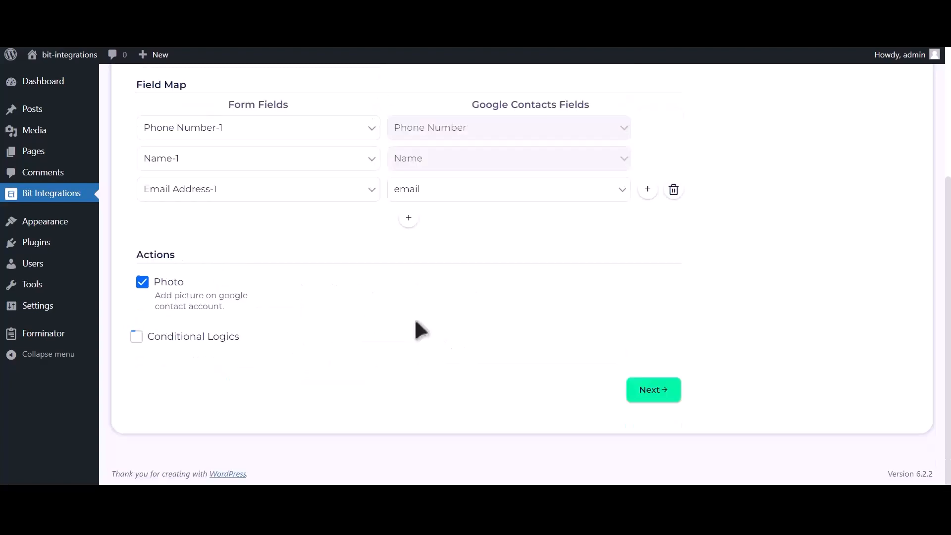
click(660, 394)
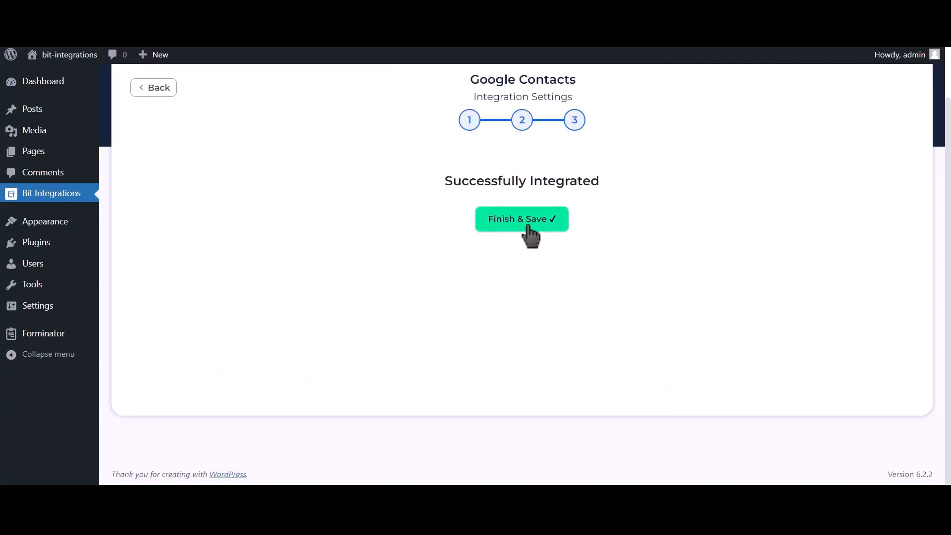
click(529, 228)
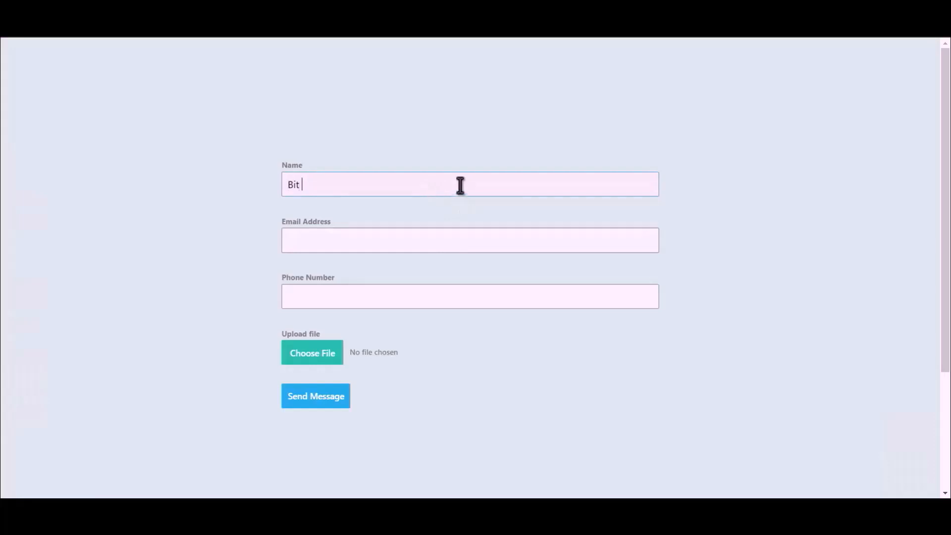
Fill in the test form's name, email address and phone number, send it, and open the resulting Google contact.
text(Integrations)
click(460, 236)
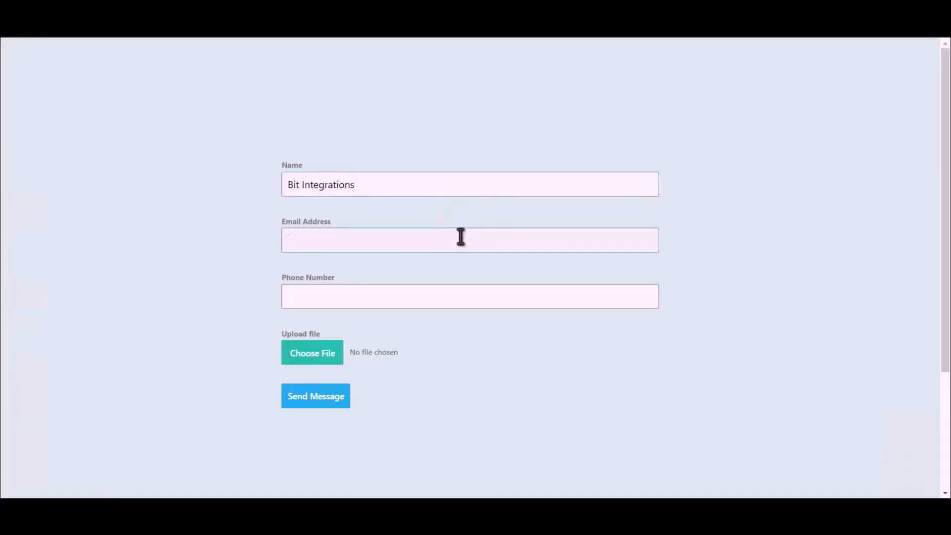
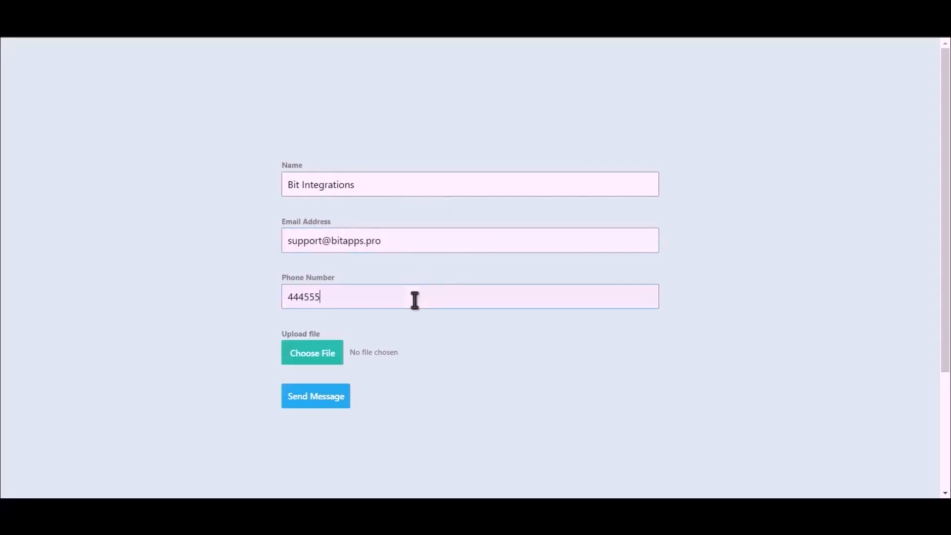
click(415, 300)
text(444555666)
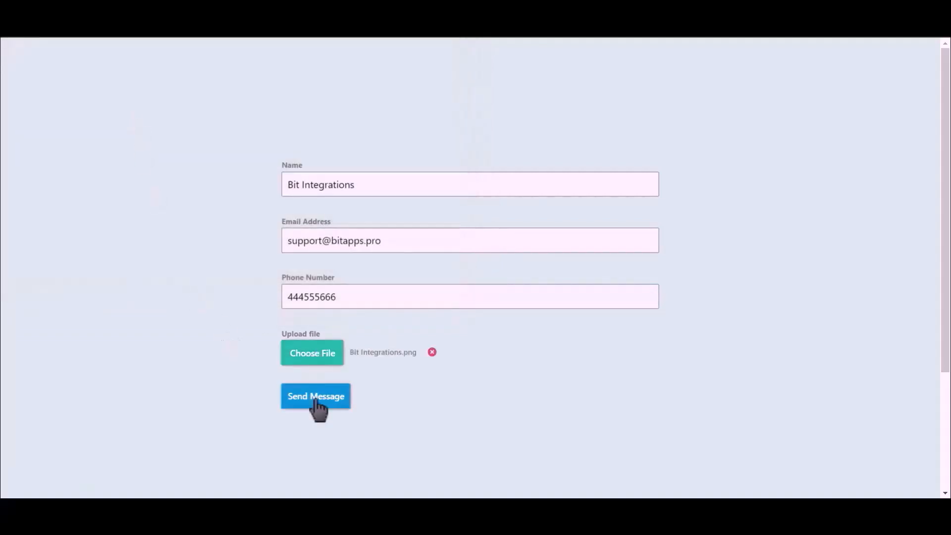
click(316, 402)
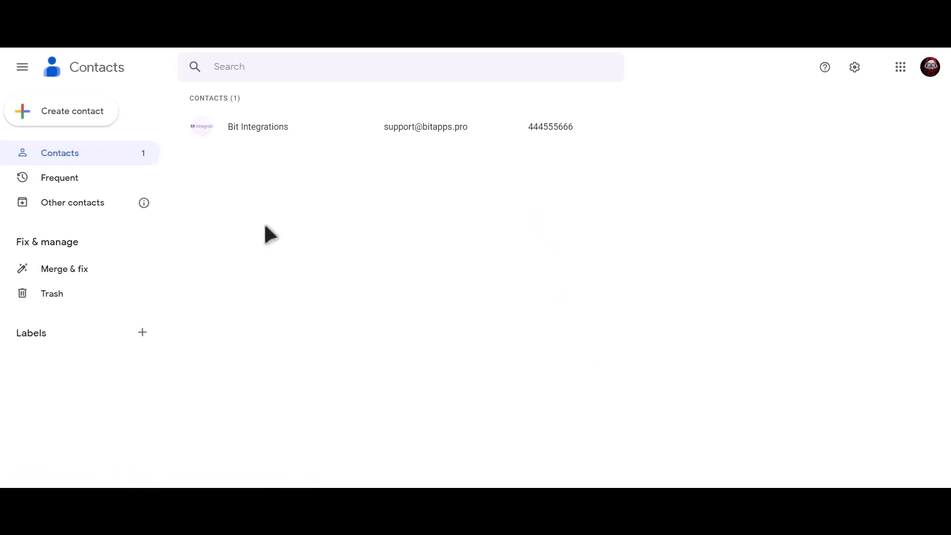
click(299, 127)
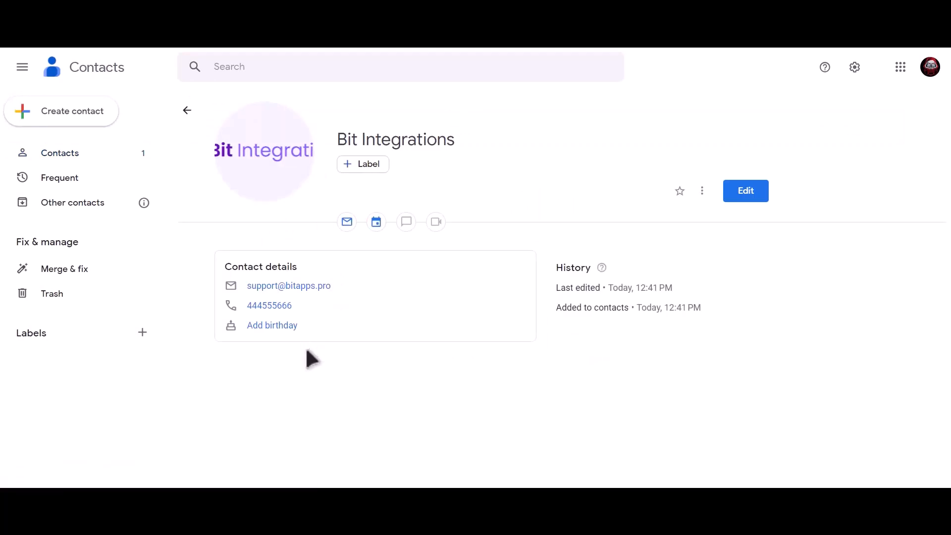